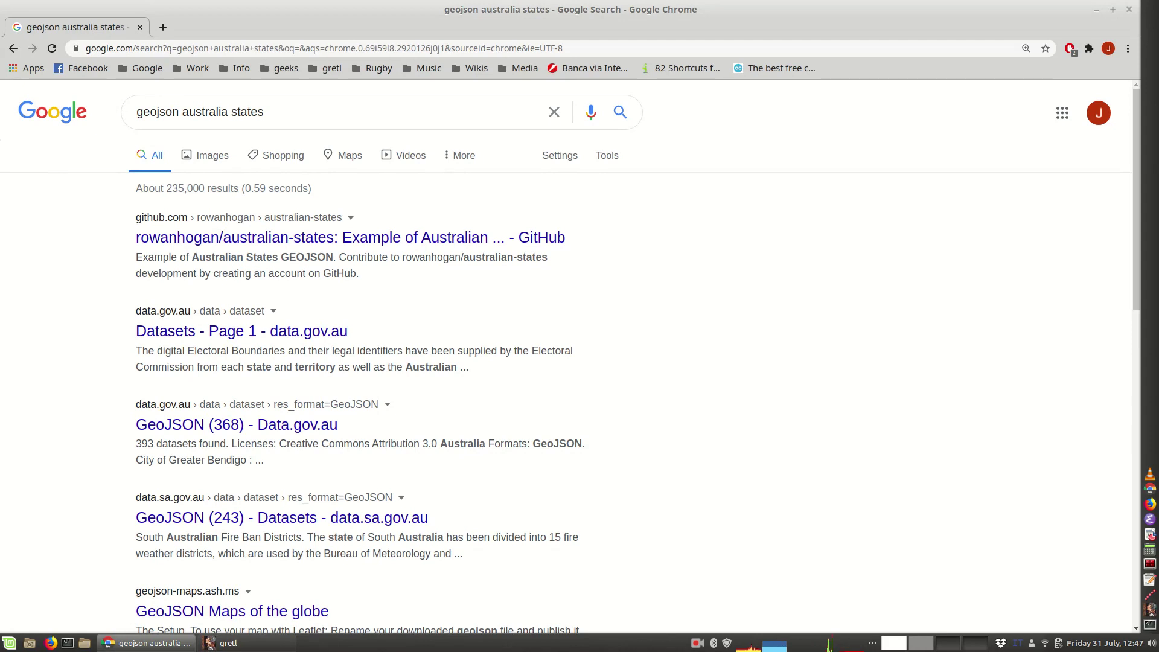
Find the Maps - Exploratory page in the search results for Australian states GeoJSON and open it.
scroll(579, 363, down, 6)
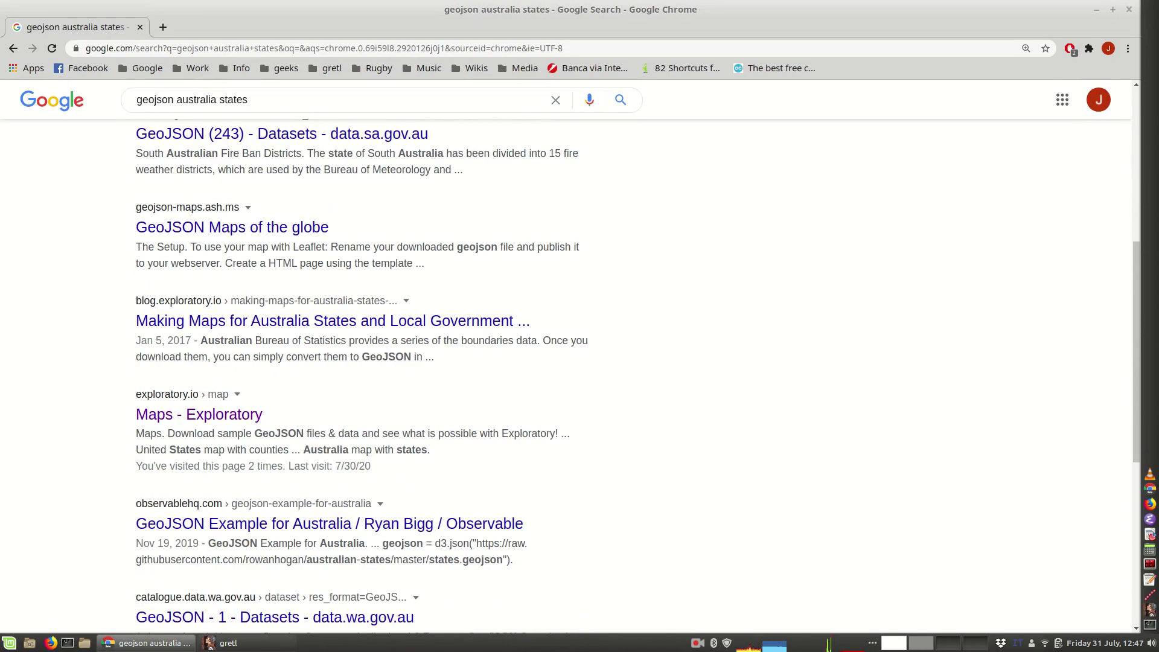
scroll(580, 362, down, 1)
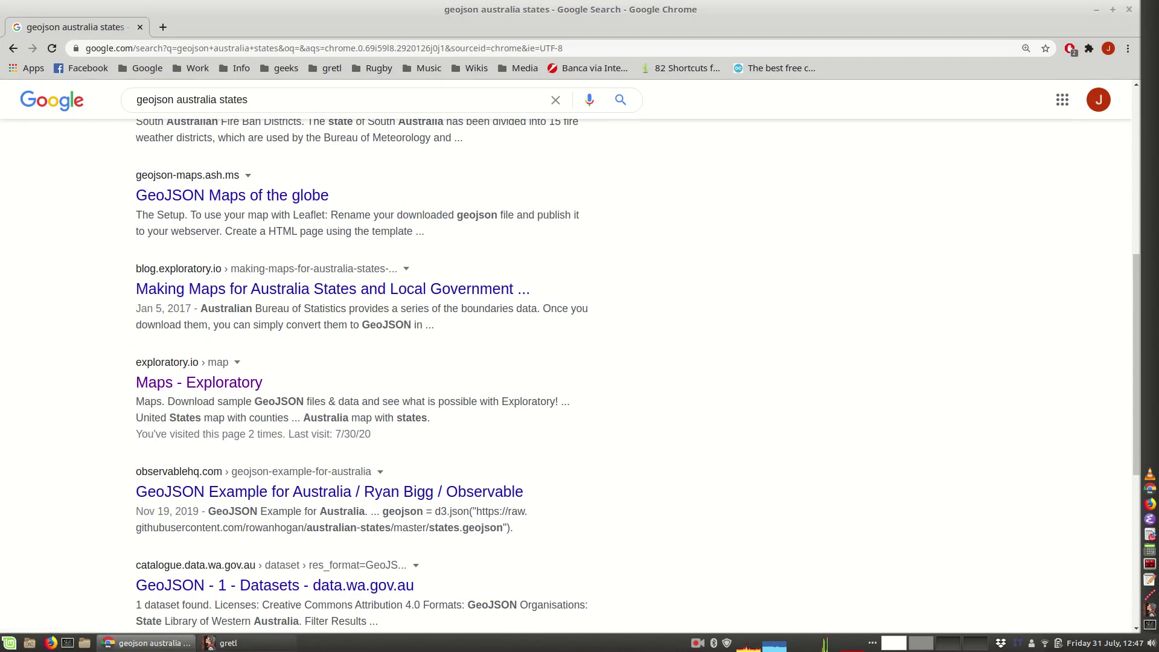
key(ctrl+plus)
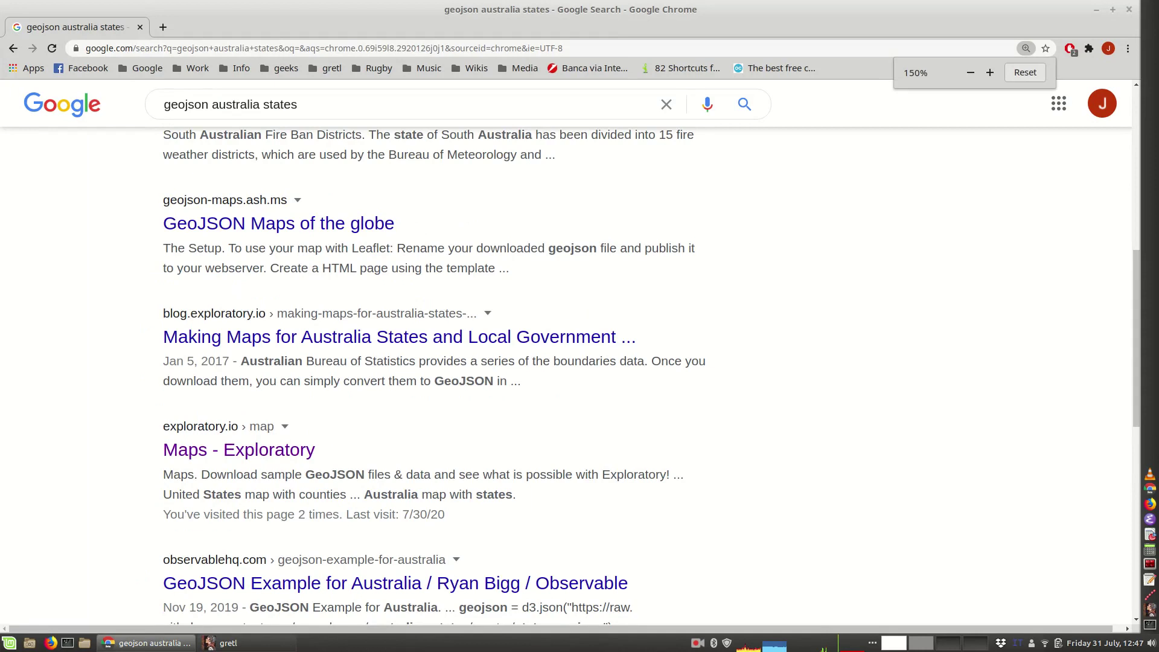
scroll(579, 374, down, 2)
scroll(579, 374, down, 2)
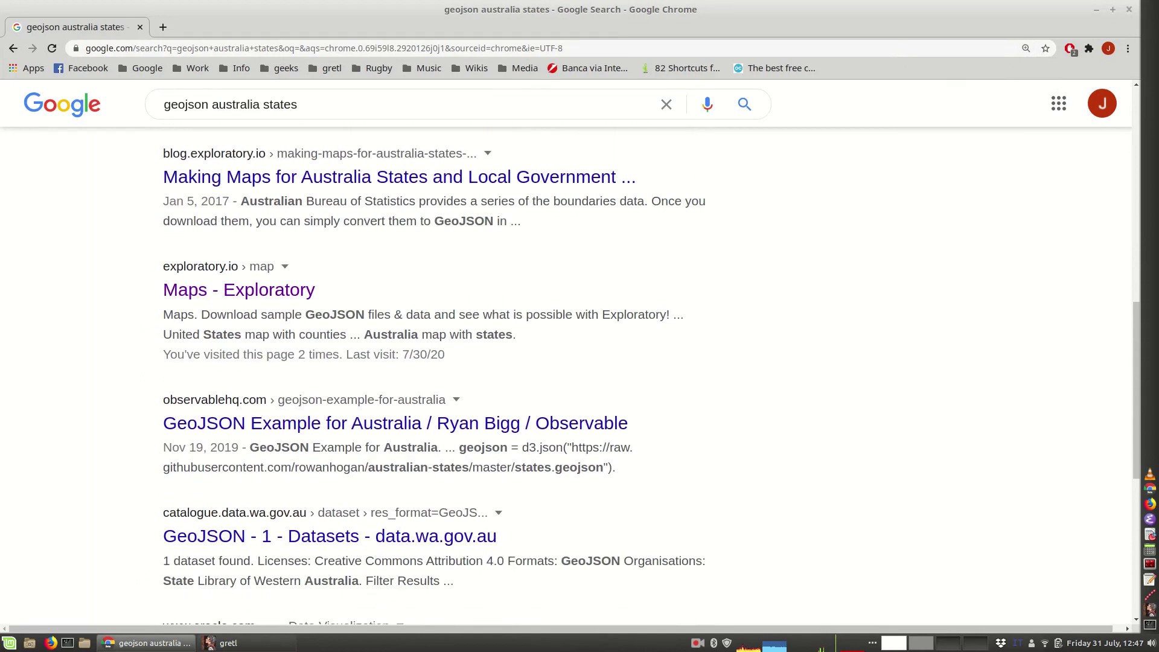
click(239, 290)
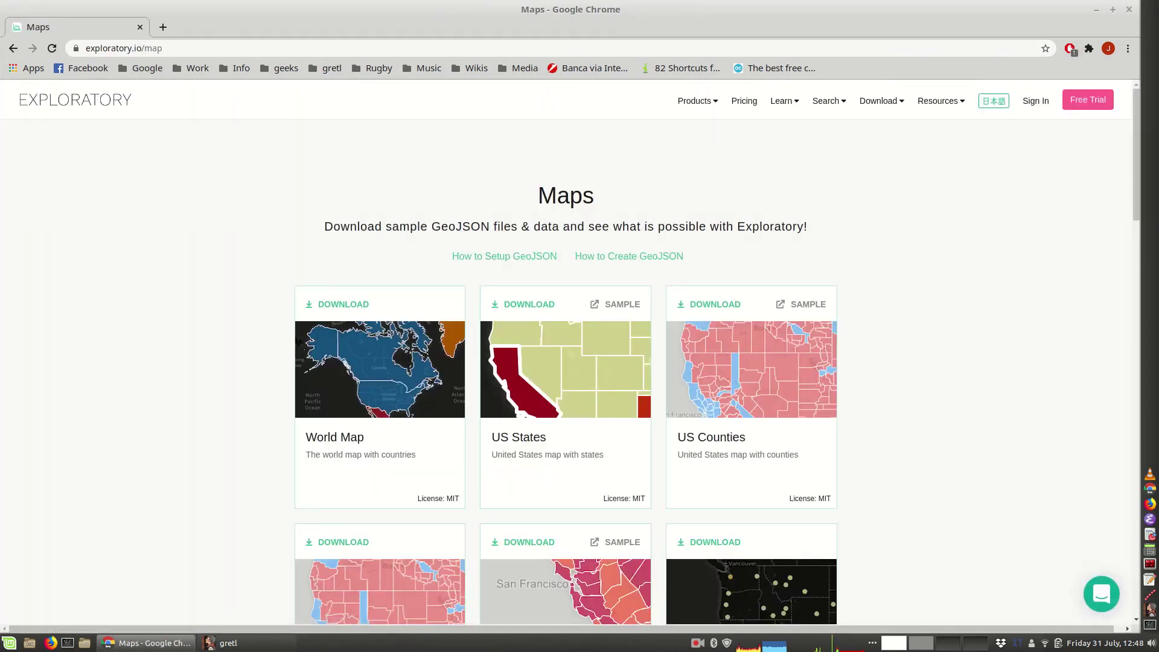
Find the Australia States map among the sample GeoJSON maps and download it.
key(ctrl+plus)
scroll(567, 356, down, 1)
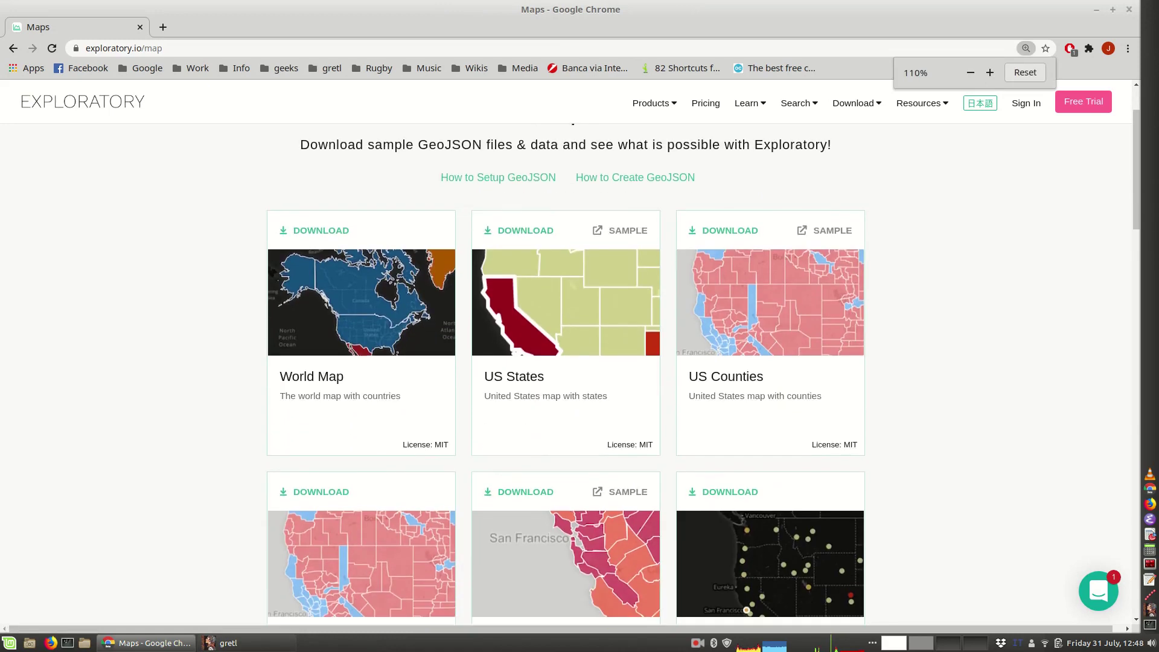
scroll(567, 374, down, 10)
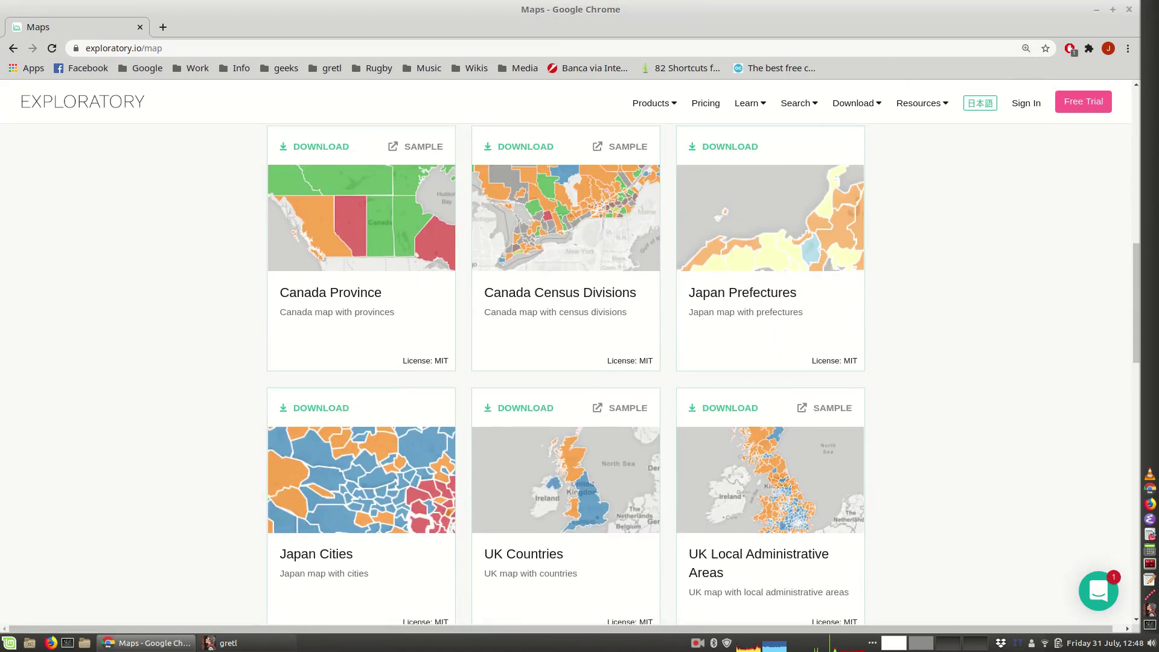
scroll(567, 374, down, 7)
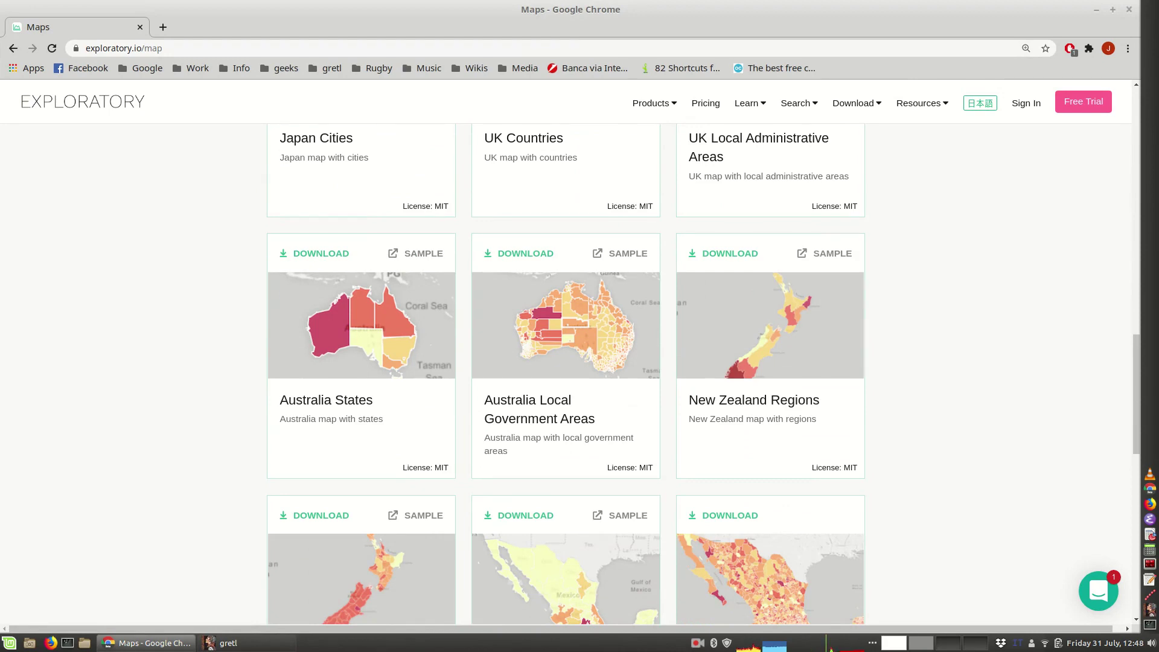
click(320, 253)
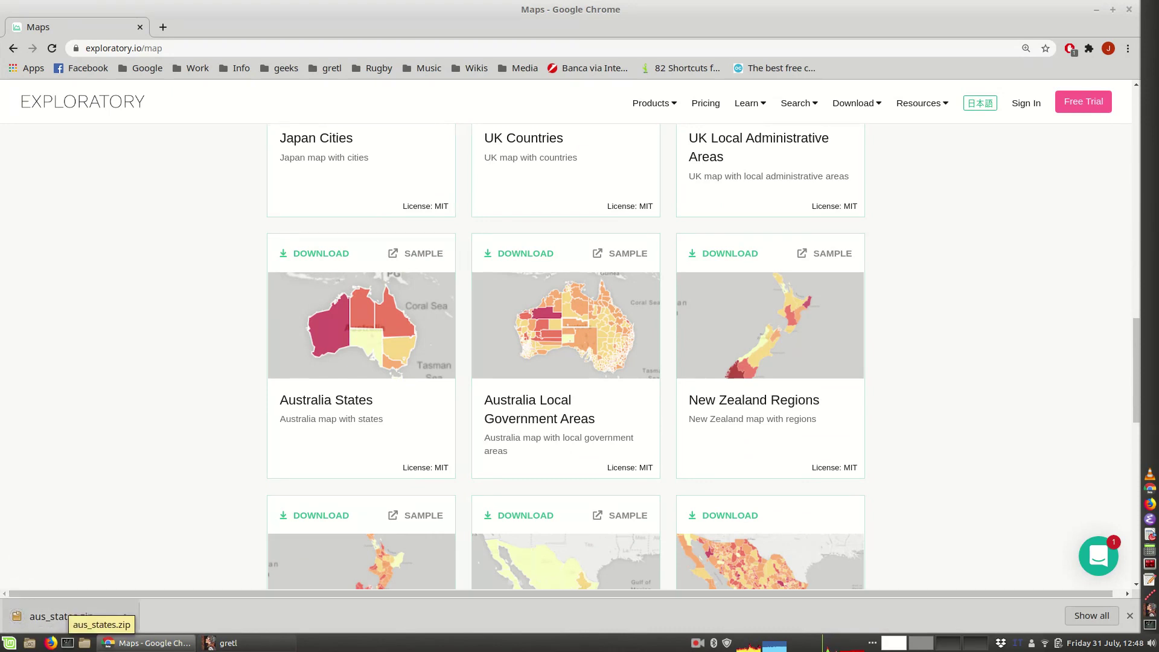
Open the downloaded aus_states.zip archive and extract only aus_state.geojson to the Desktop folder.
click(60, 615)
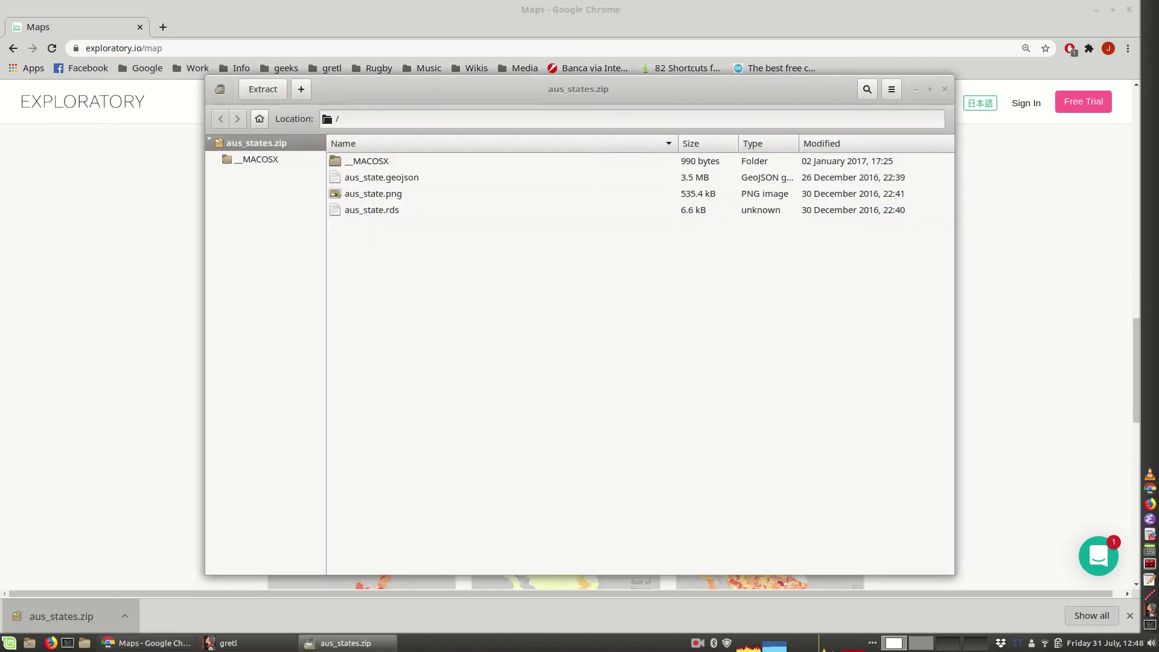
click(380, 177)
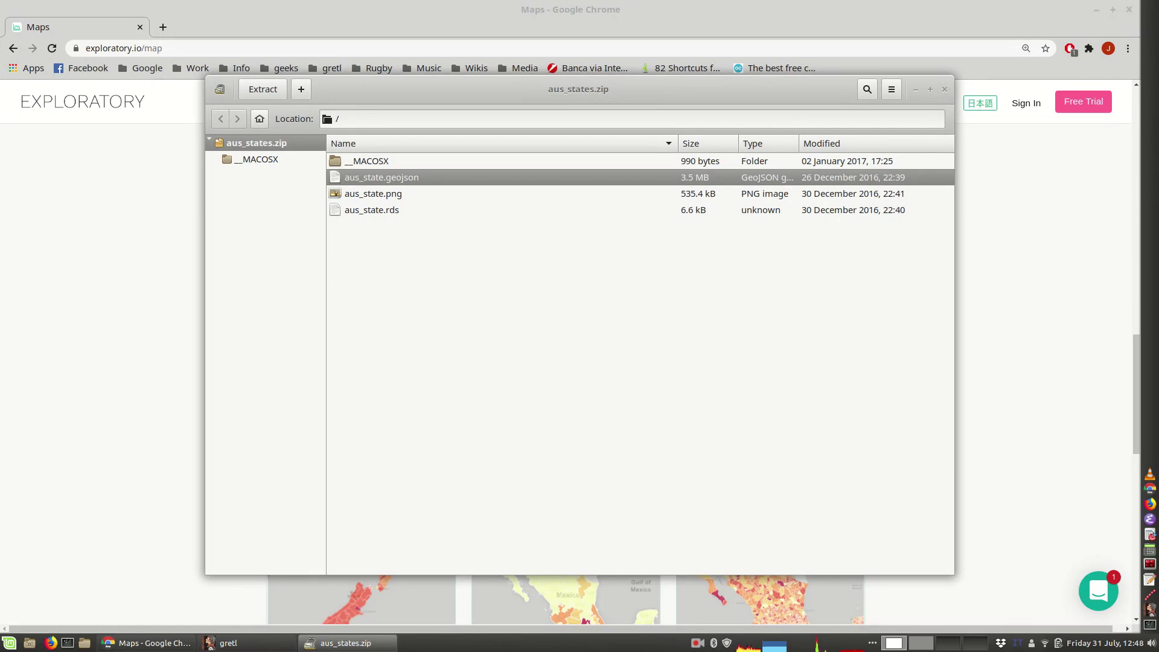
right_click(419, 178)
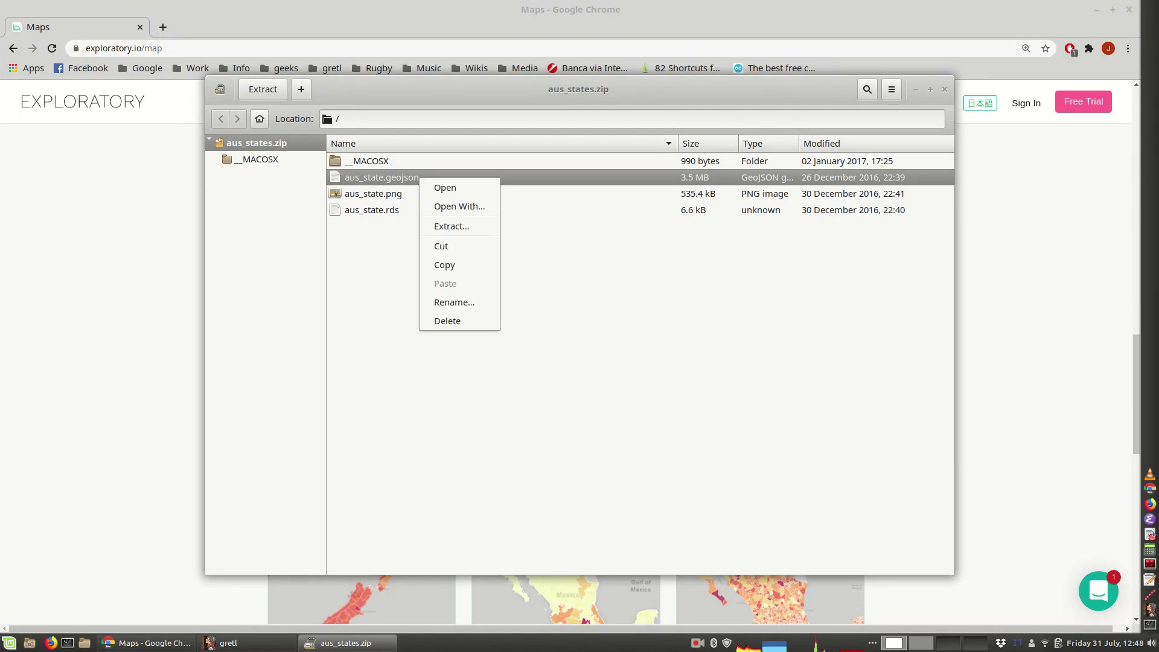
click(452, 226)
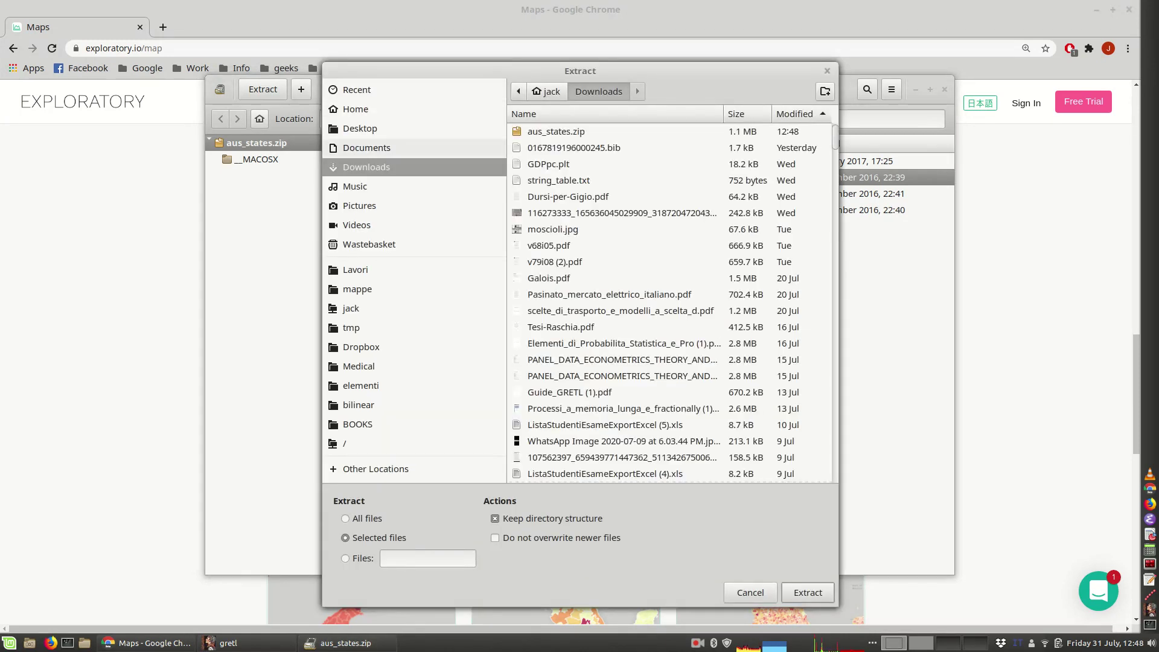
click(359, 129)
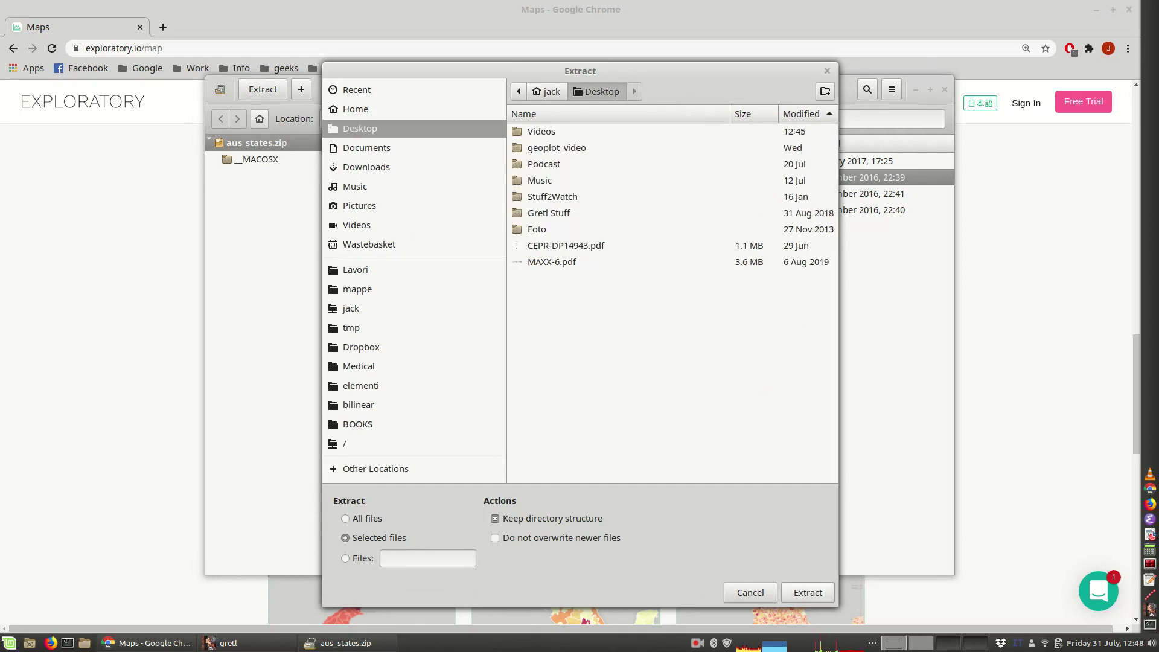
key(Return)
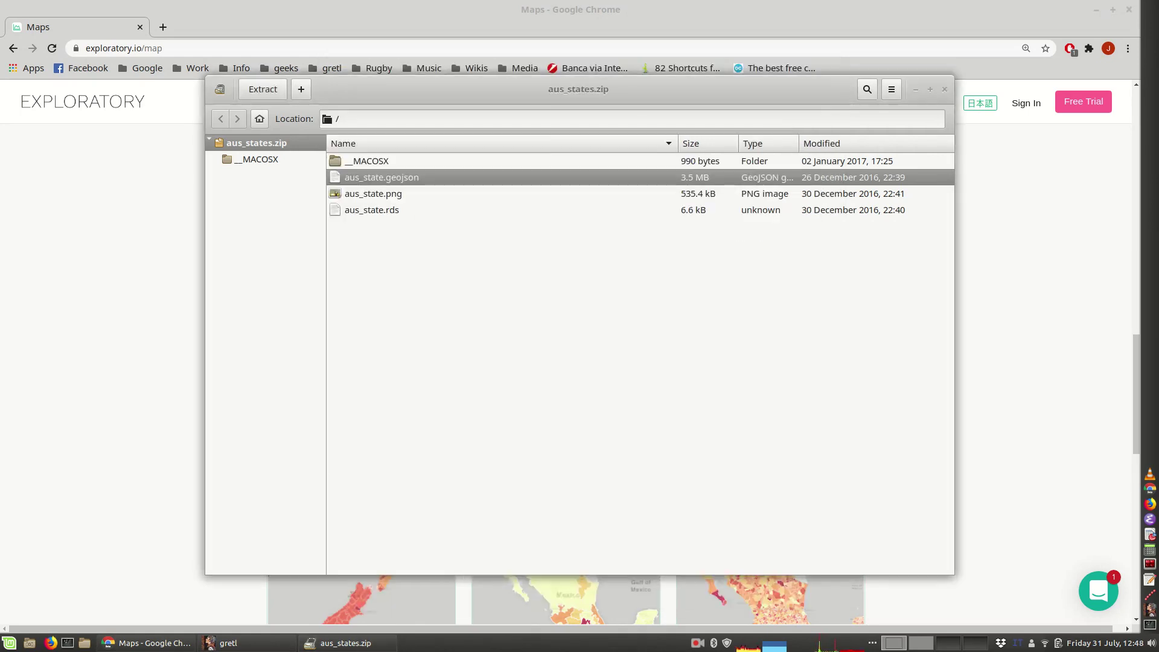
View the Desktop folder containing the extracted file, and reveal the desktop with the aus_state.geojson file.
click(623, 358)
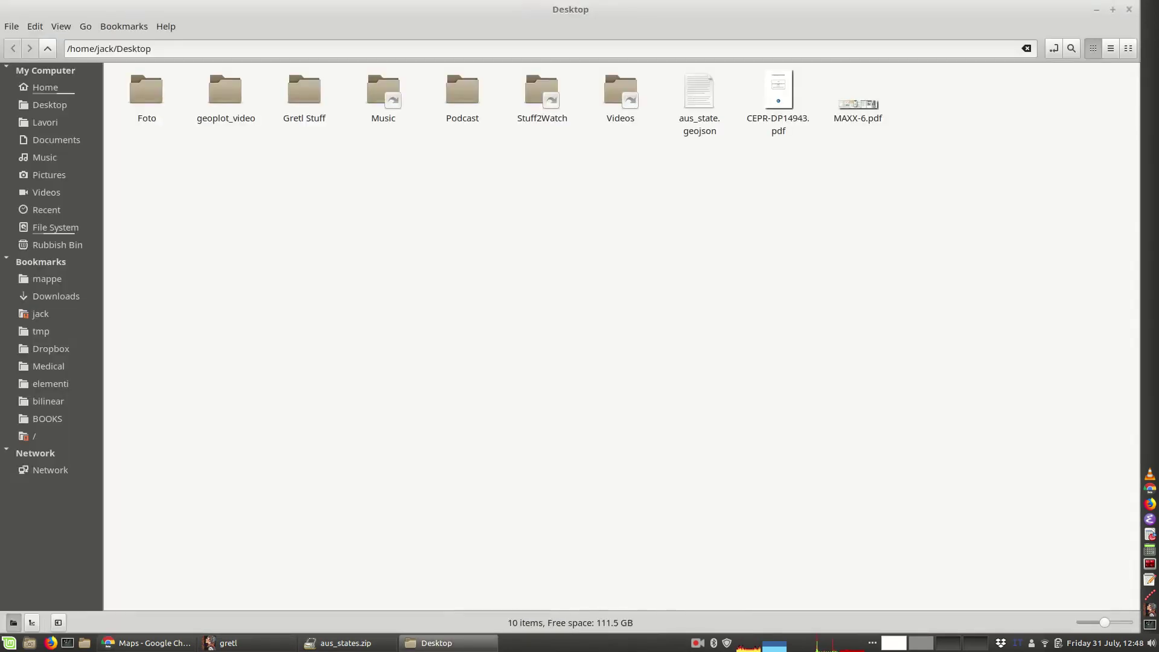
click(29, 643)
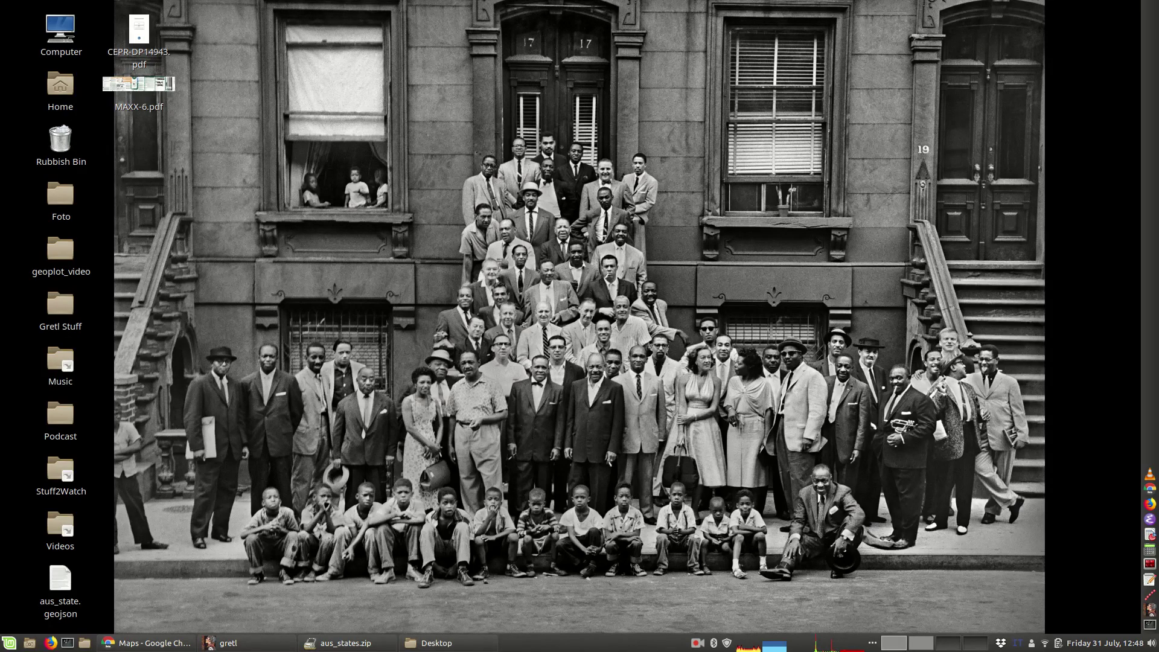
drag(60, 578, 744, 145)
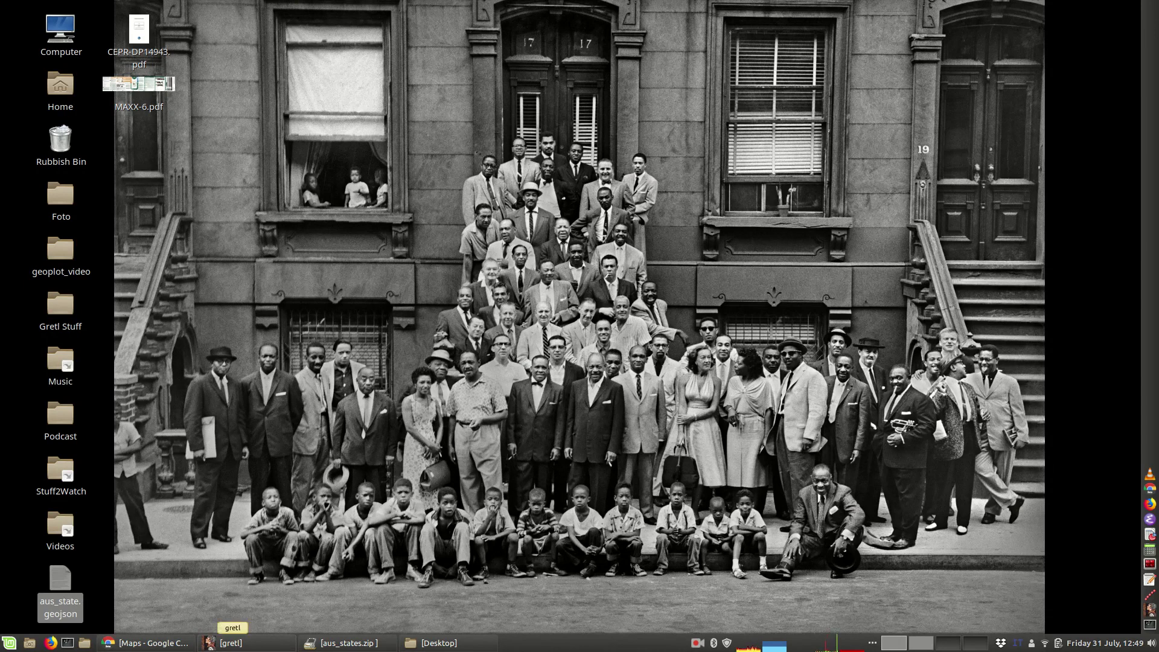
Switch to gretl, place its window clear of the desktop files, and load aus_state.geojson directly from the desktop.
click(232, 642)
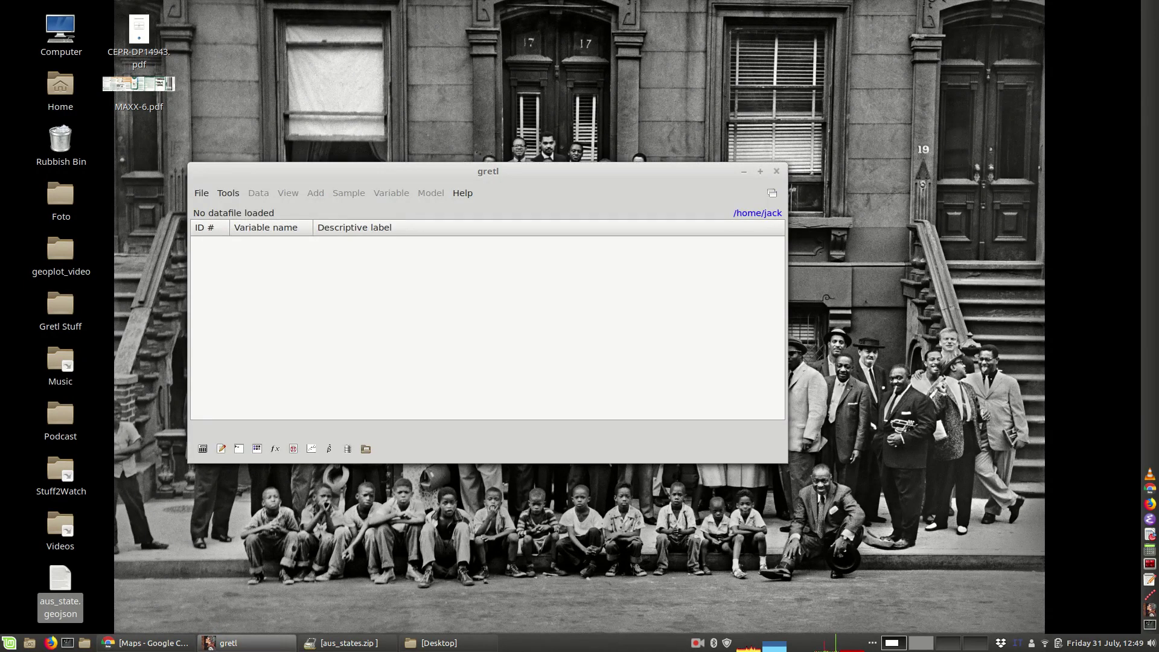
drag(488, 171, 553, 79)
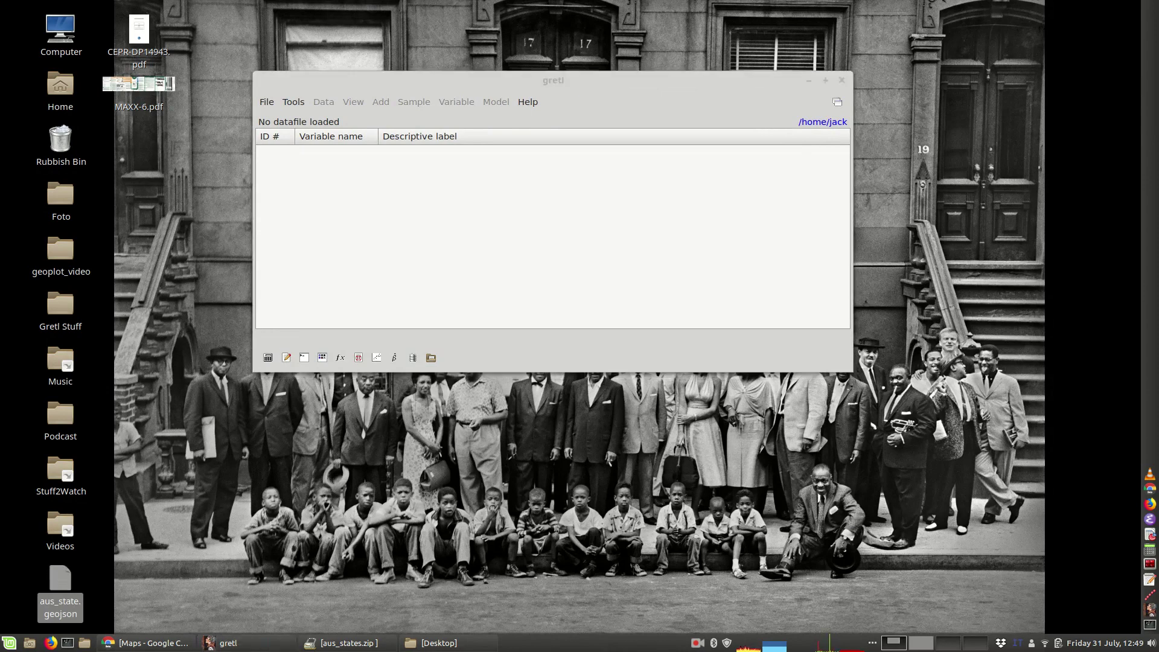
drag(61, 588, 639, 208)
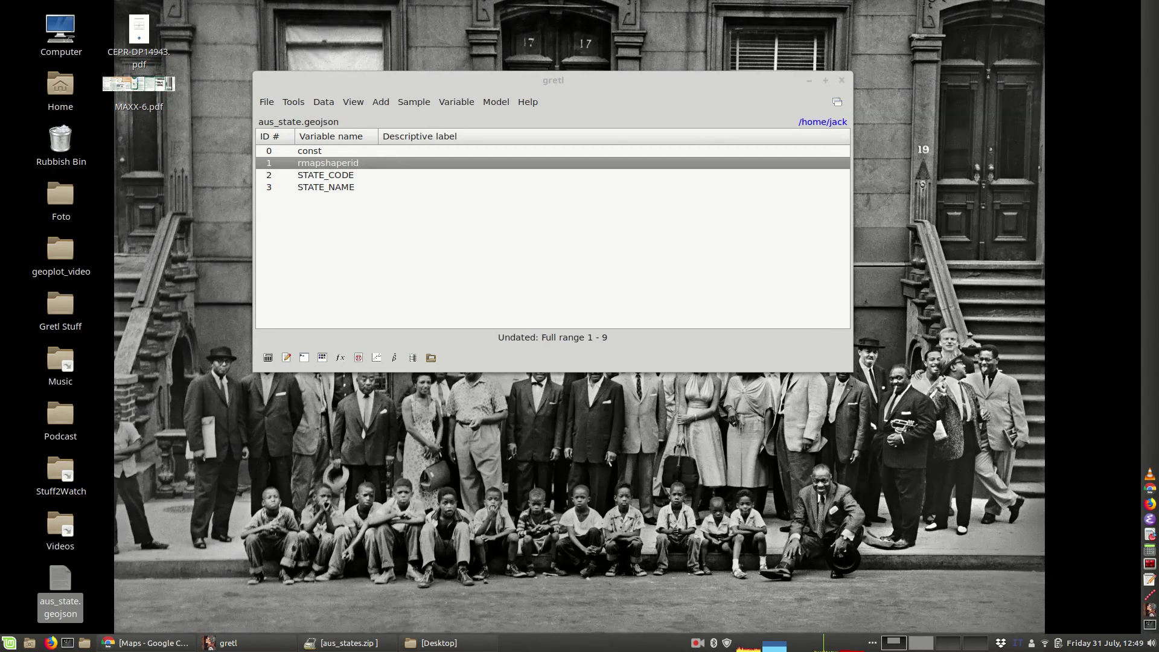
Open aus_state.geojson from the Desktop folder with the GeoJSON files filter, accepting replacement of the current data set.
click(266, 102)
mouse_move(293, 122)
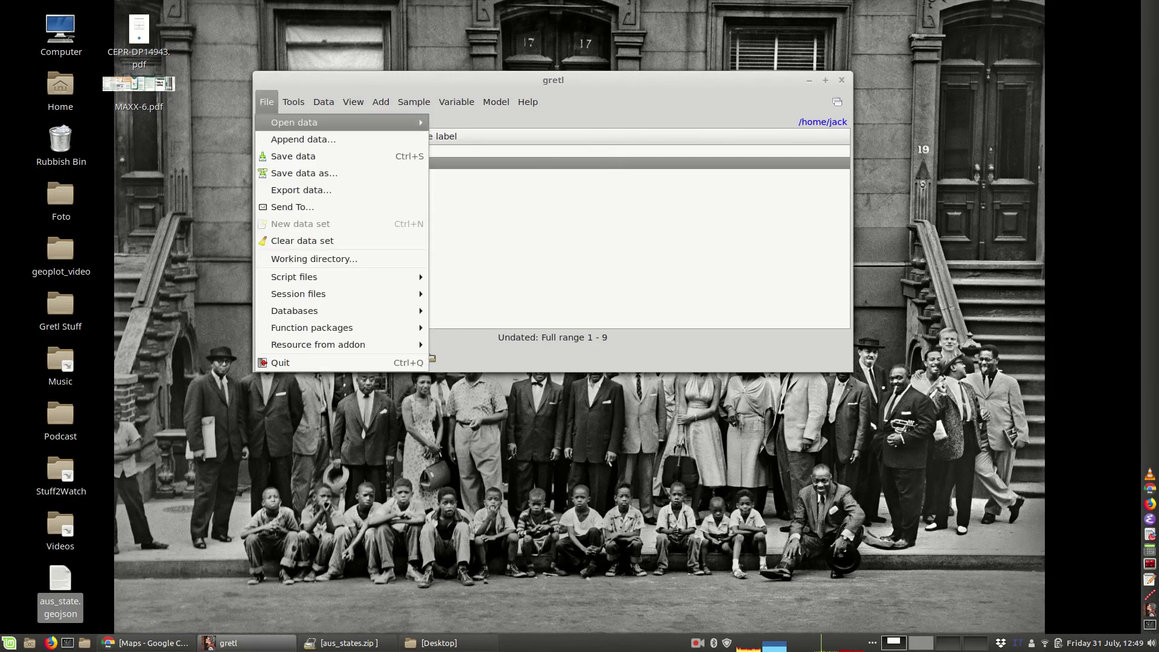
mouse_move(341, 123)
click(465, 122)
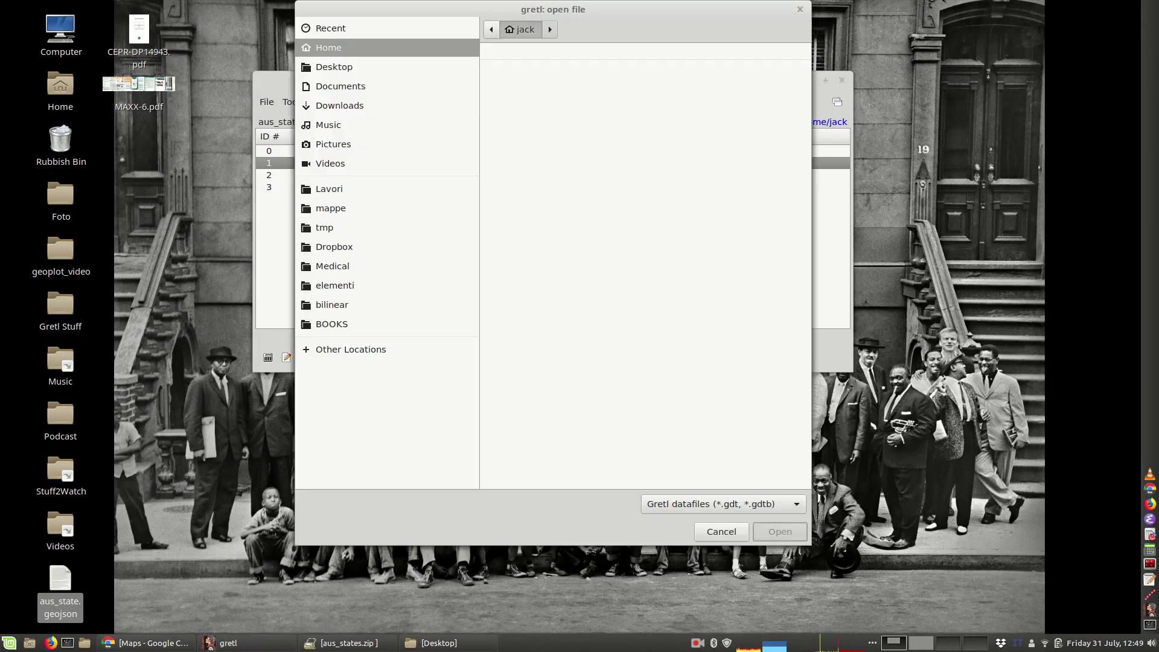
click(333, 67)
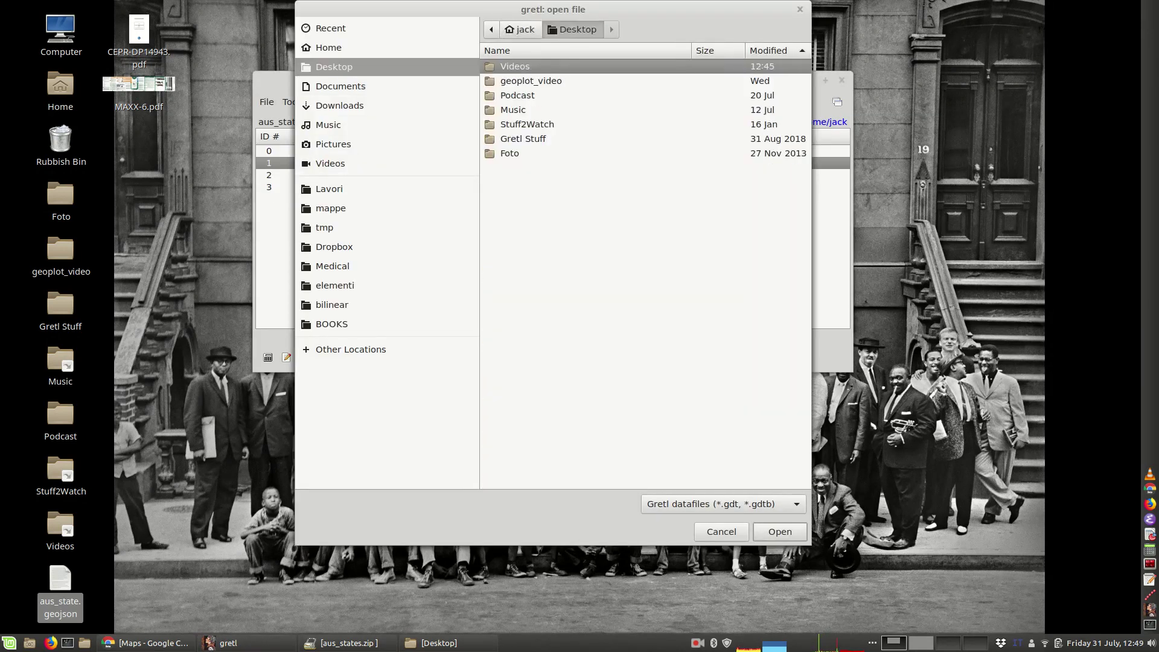
click(723, 504)
scroll(723, 541, down, 11)
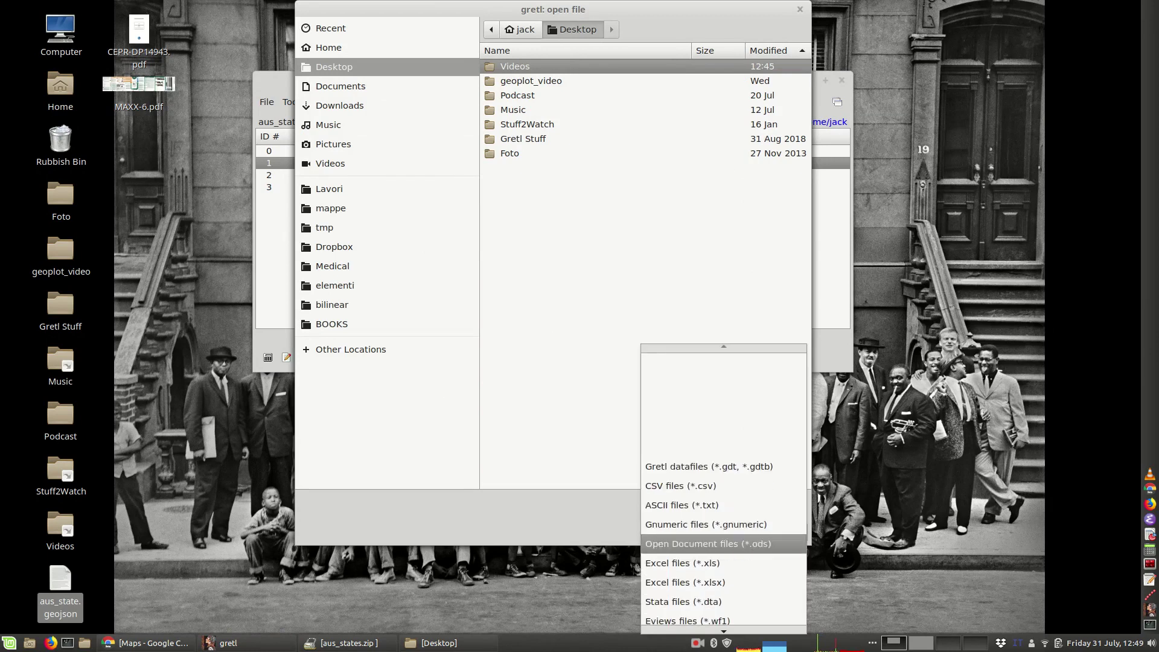
scroll(723, 543, down, 6)
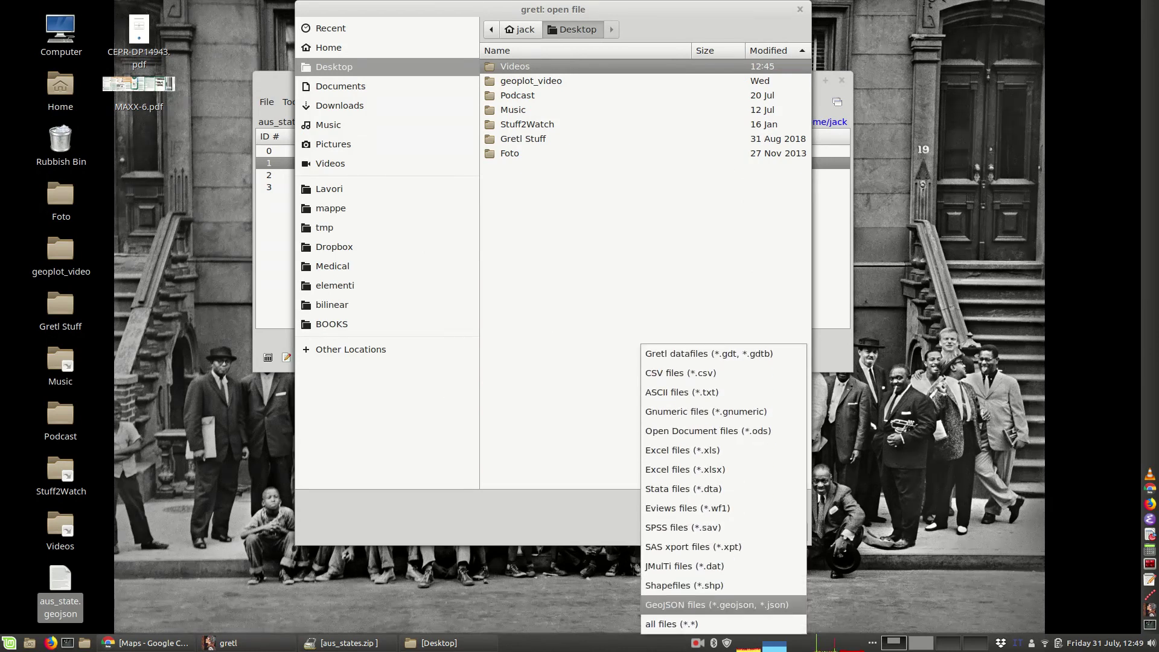
click(723, 605)
click(540, 168)
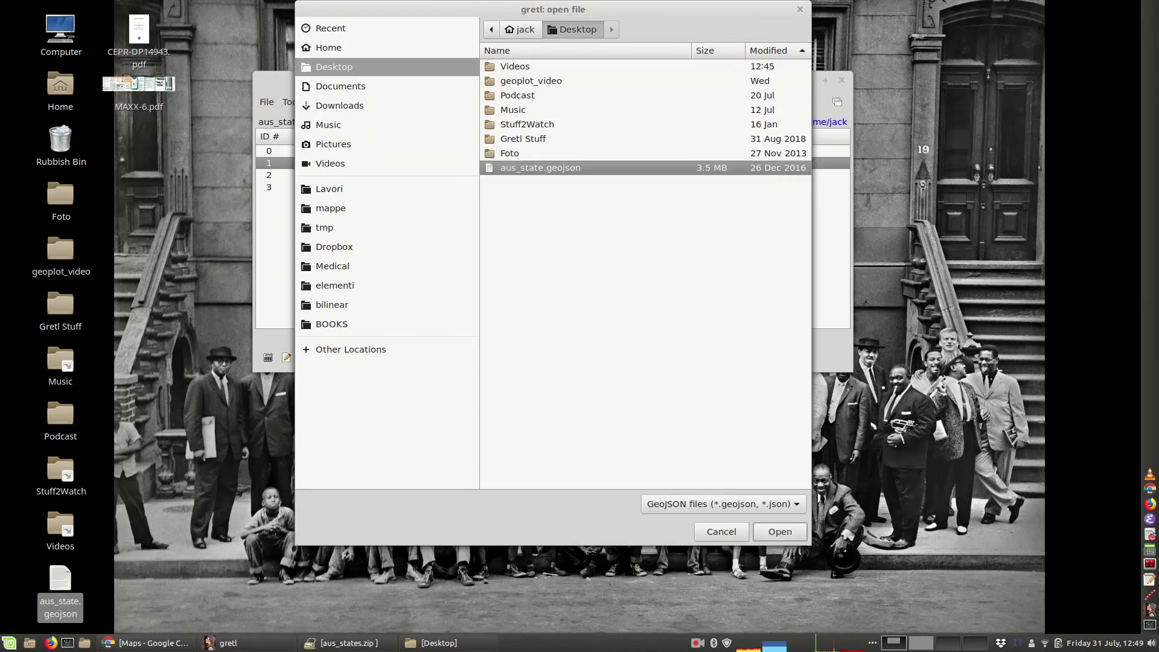
key(Return)
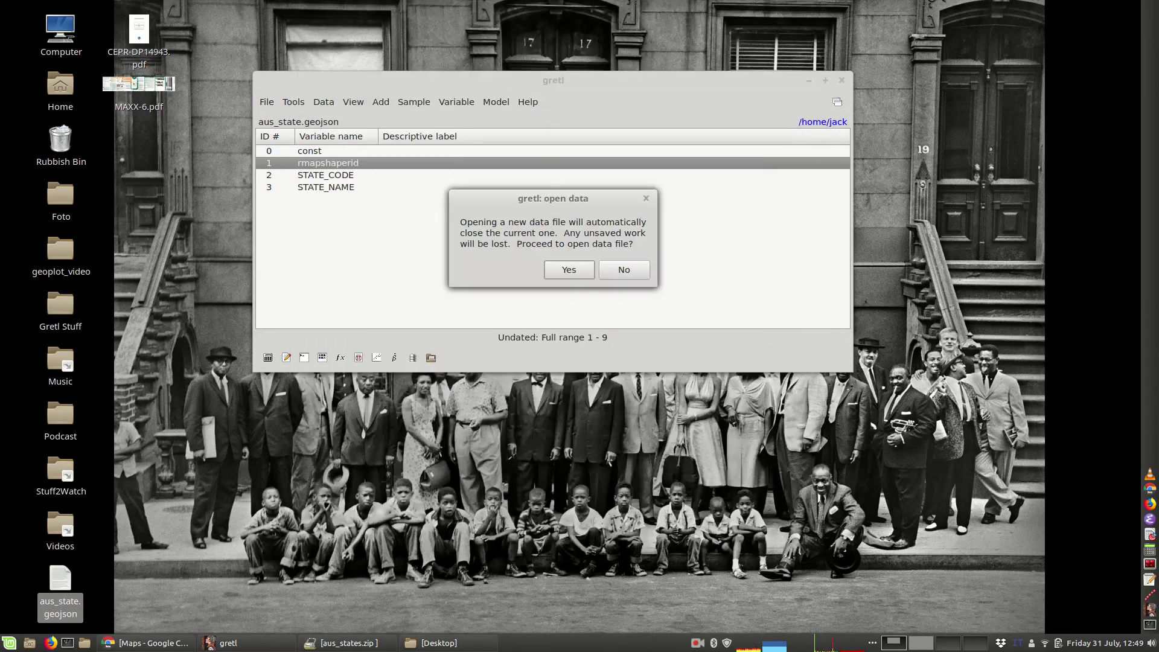
key(Return)
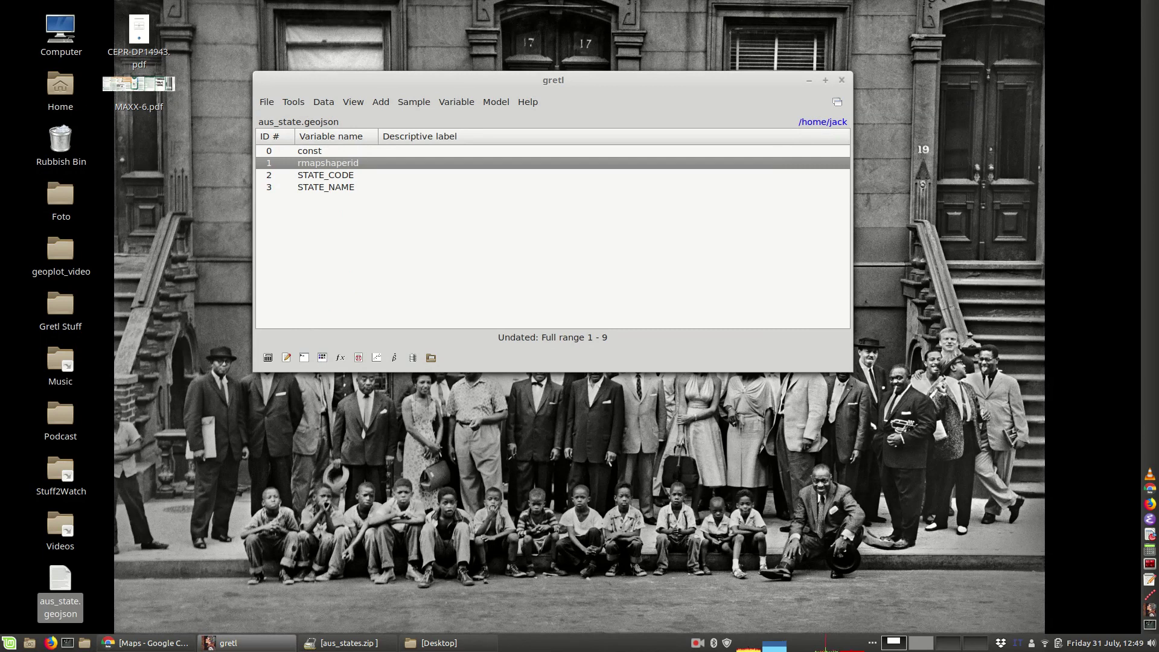
Display the values of rmapshaperid, STATE_CODE and STATE_NAME together, examine them, and close the listing.
key(ctrl+a)
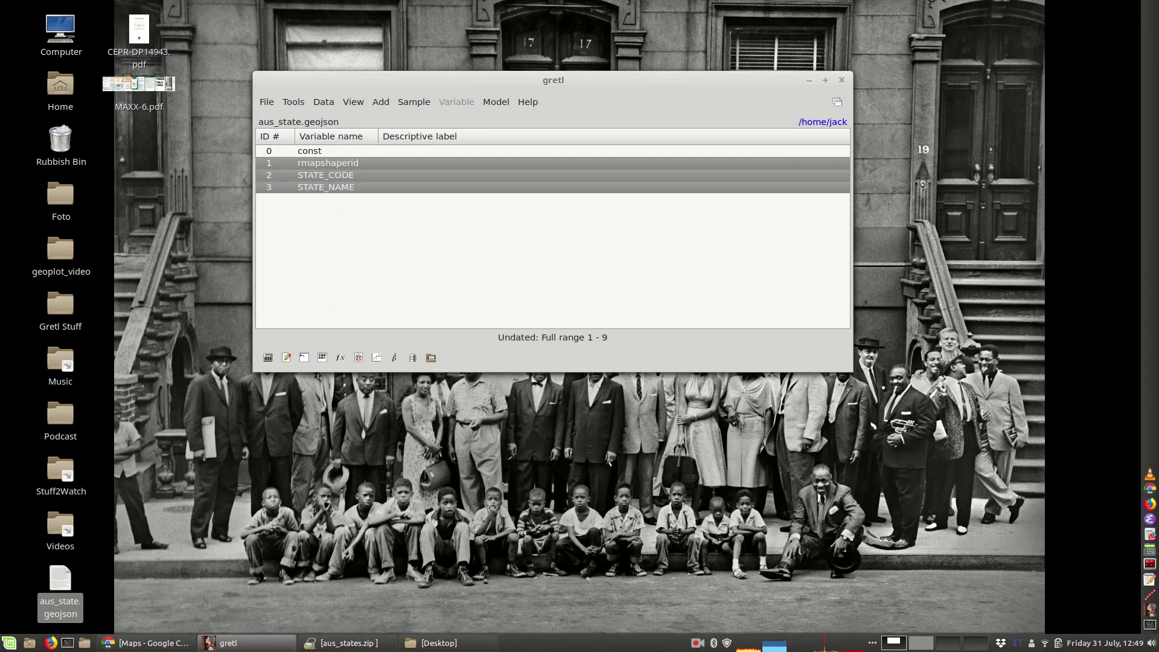
key(Return)
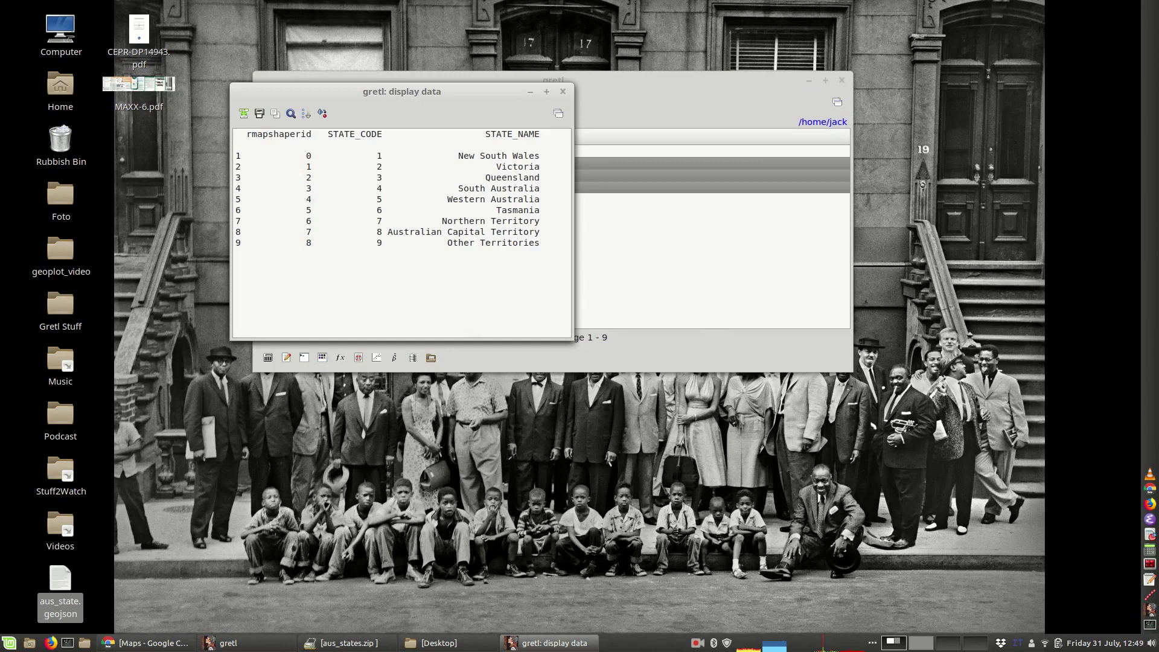
drag(401, 91, 552, 91)
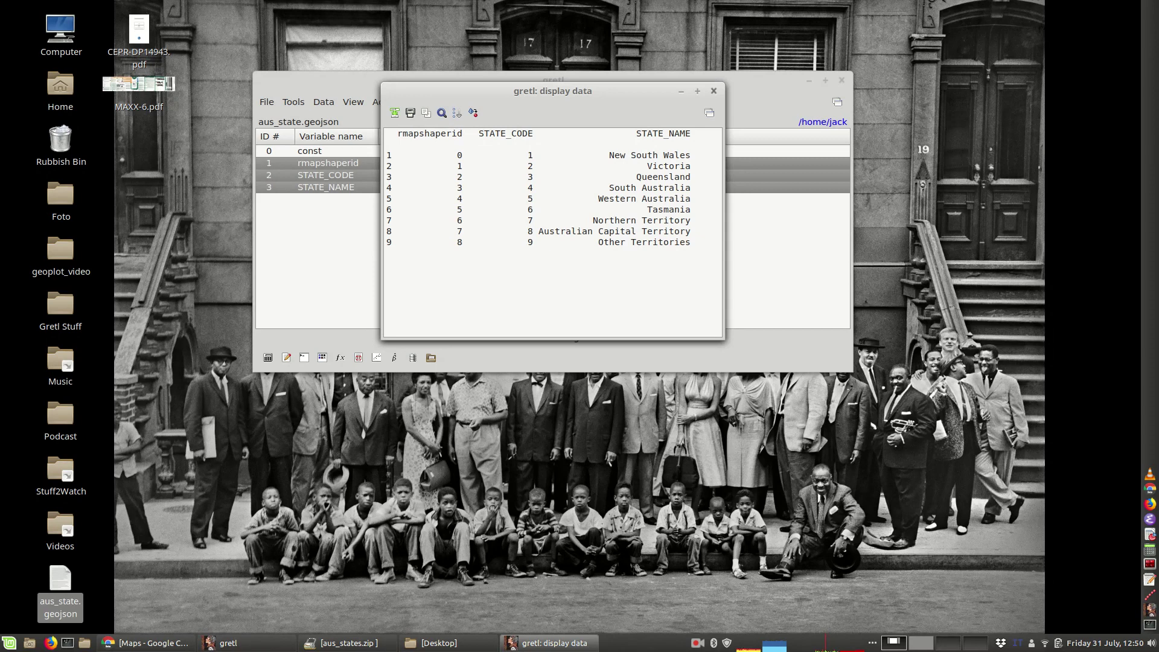
key(Escape)
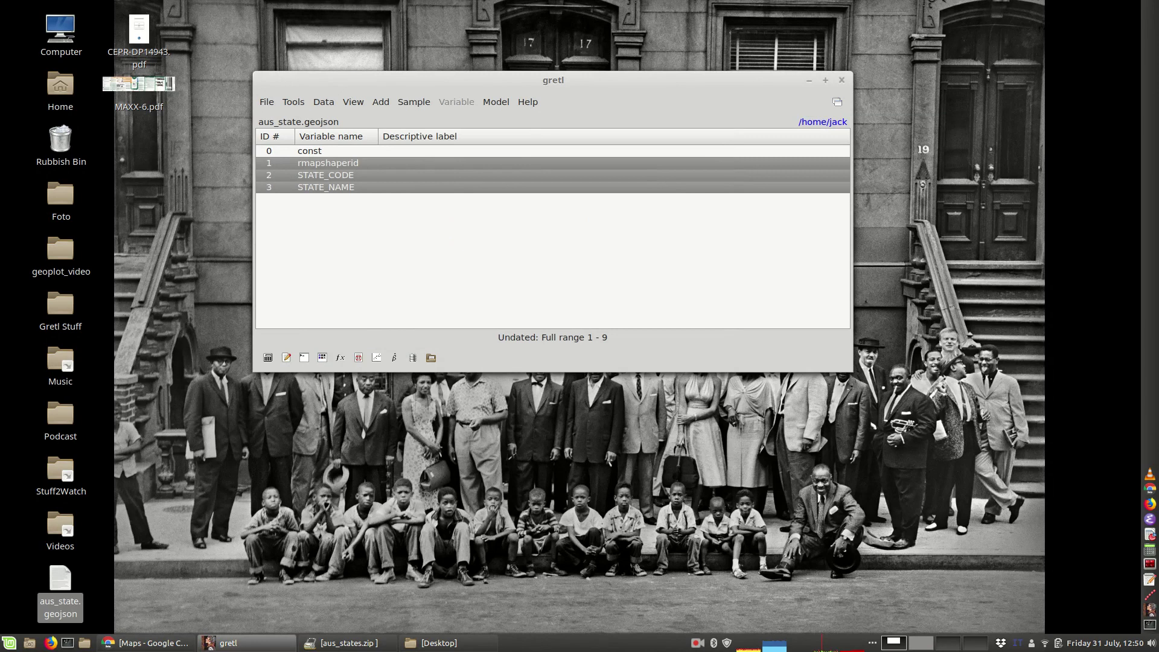
Display the map of aus_state.geojson with no series plotted and a height of 400 pixels, examine it, and close it.
key(alt+v)
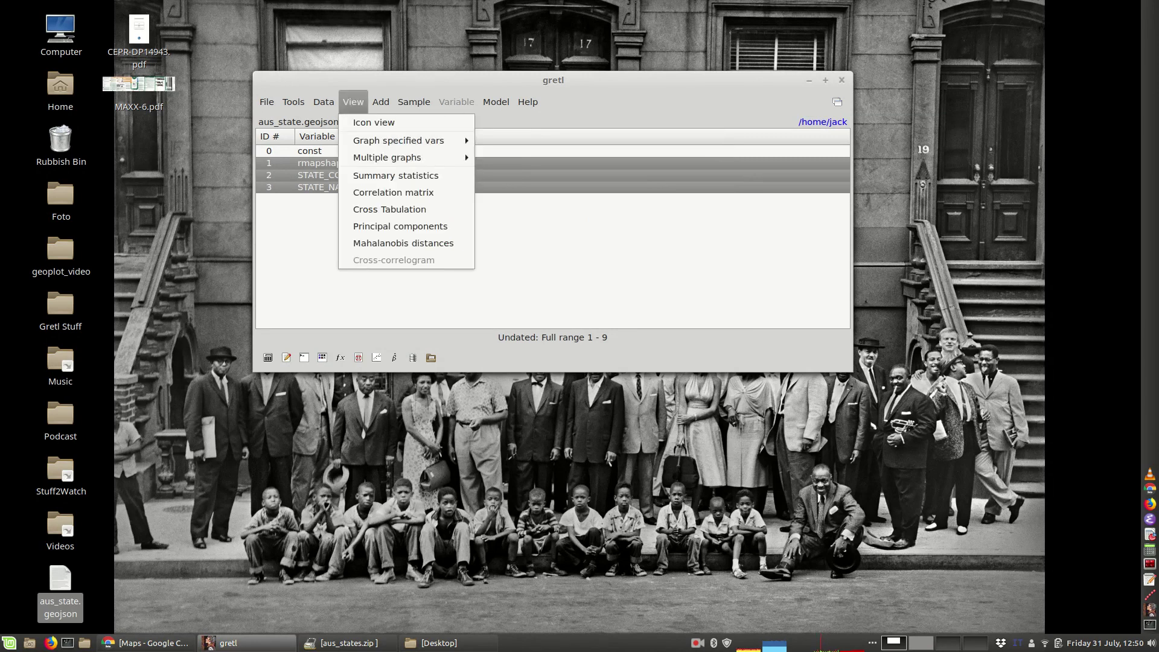
mouse_move(398, 141)
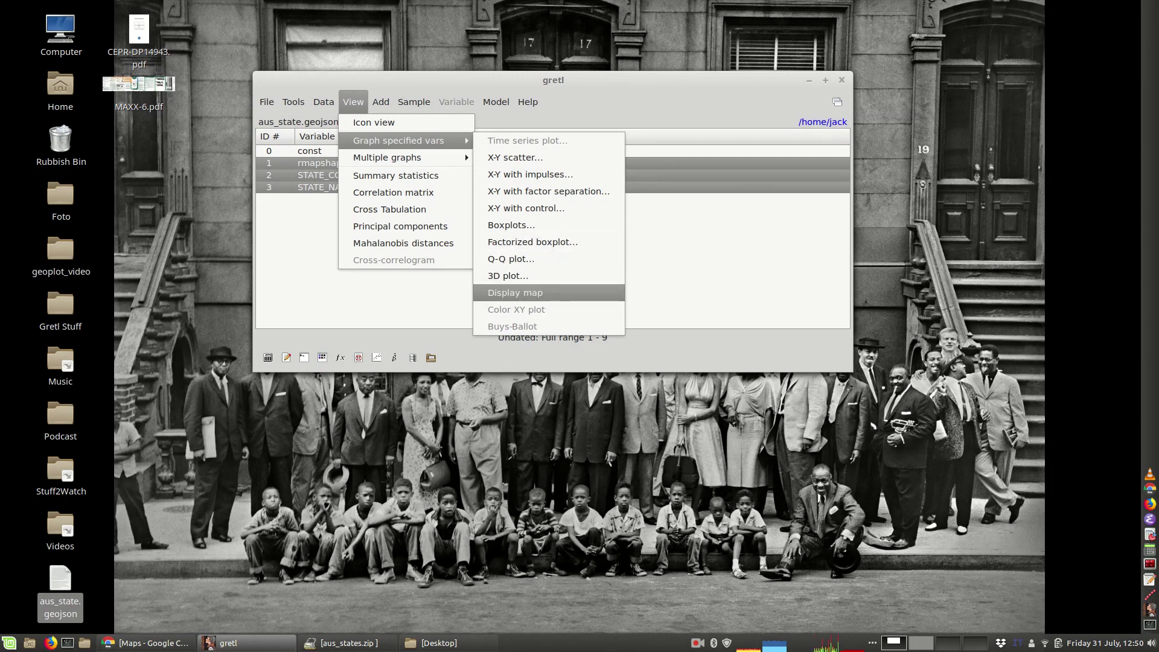
click(514, 292)
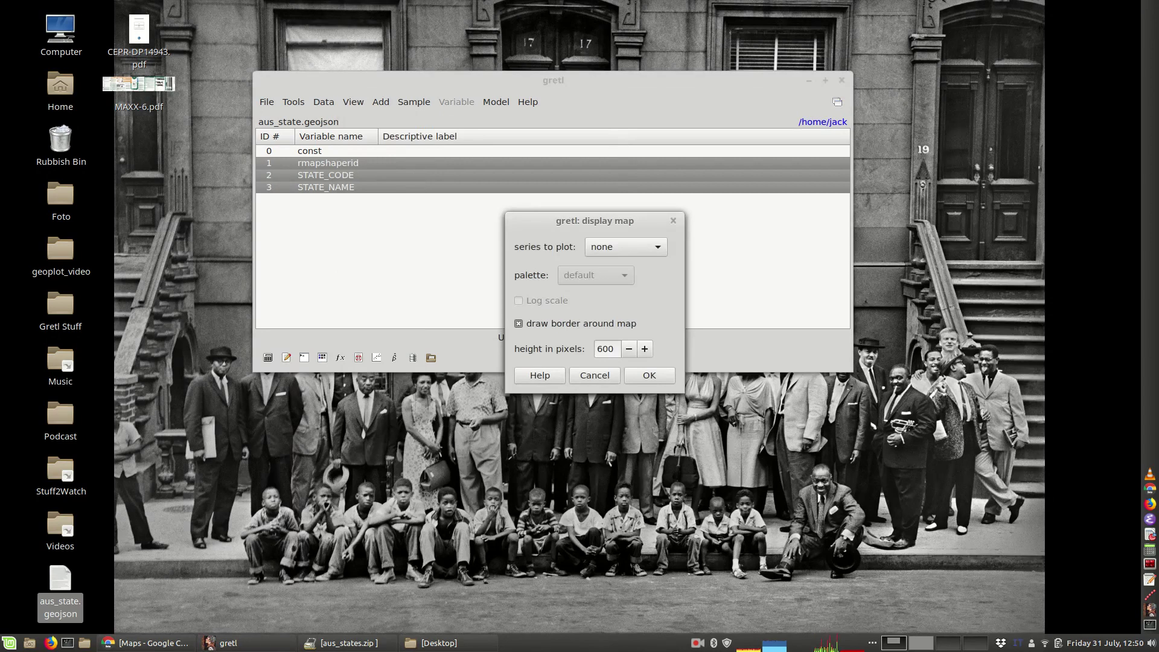
drag(594, 220, 580, 93)
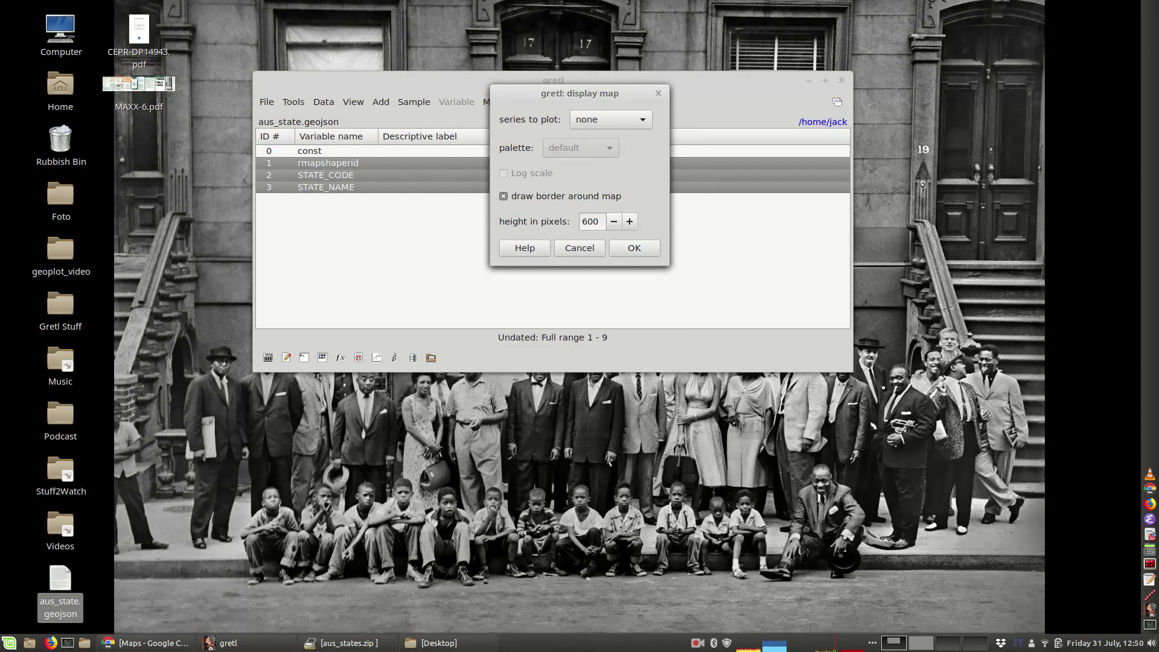
drag(582, 222, 588, 221)
text(4)
key(Return)
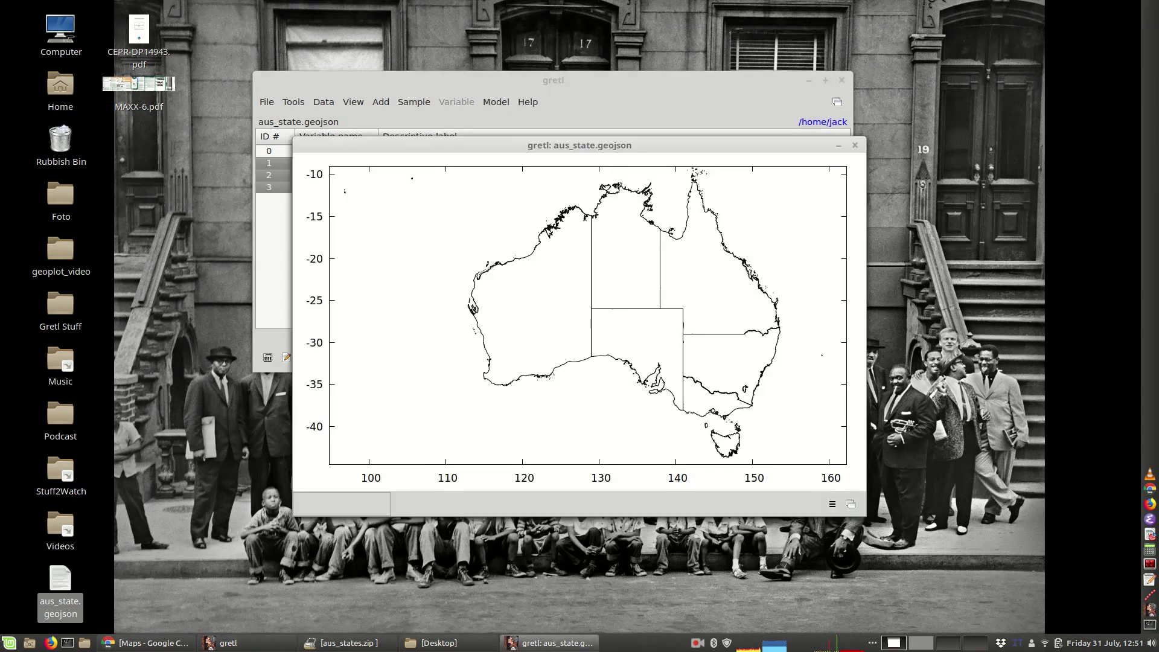
drag(580, 145, 523, 79)
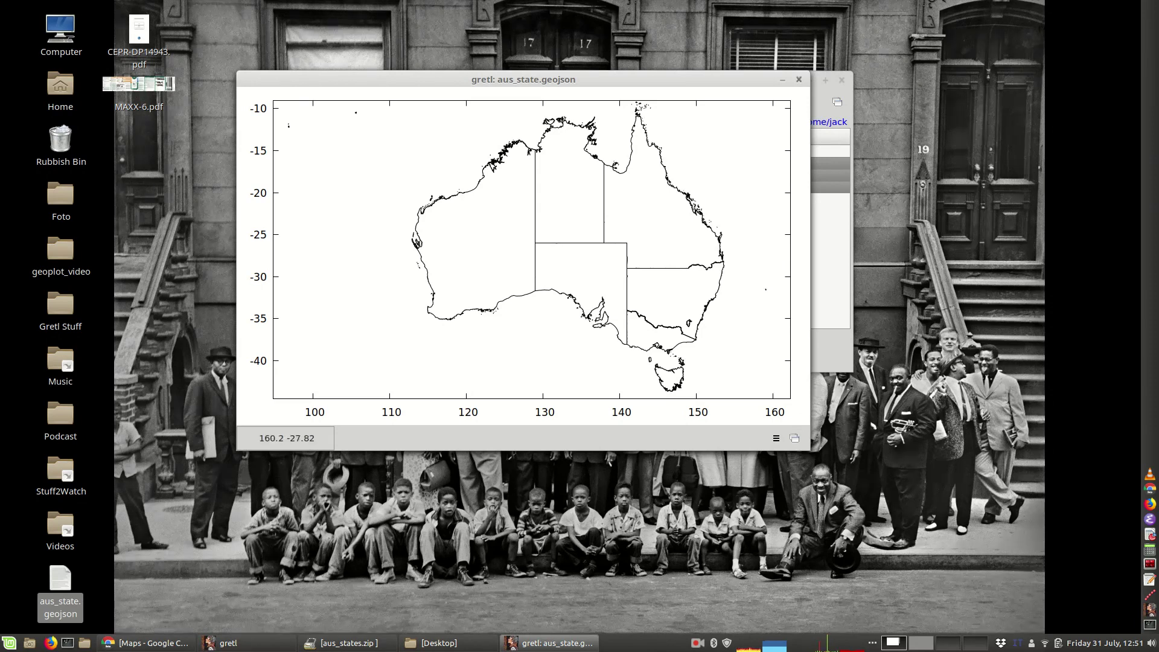
key(q)
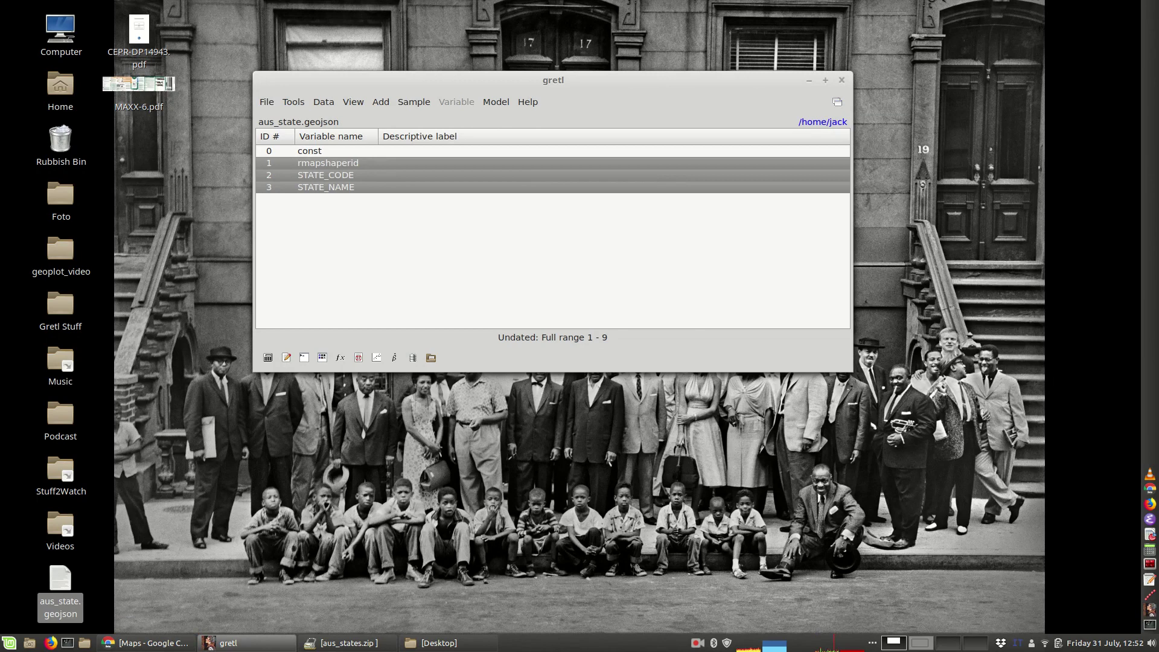
Switch to Google Chrome and search the web for "austalia states population density".
click(147, 643)
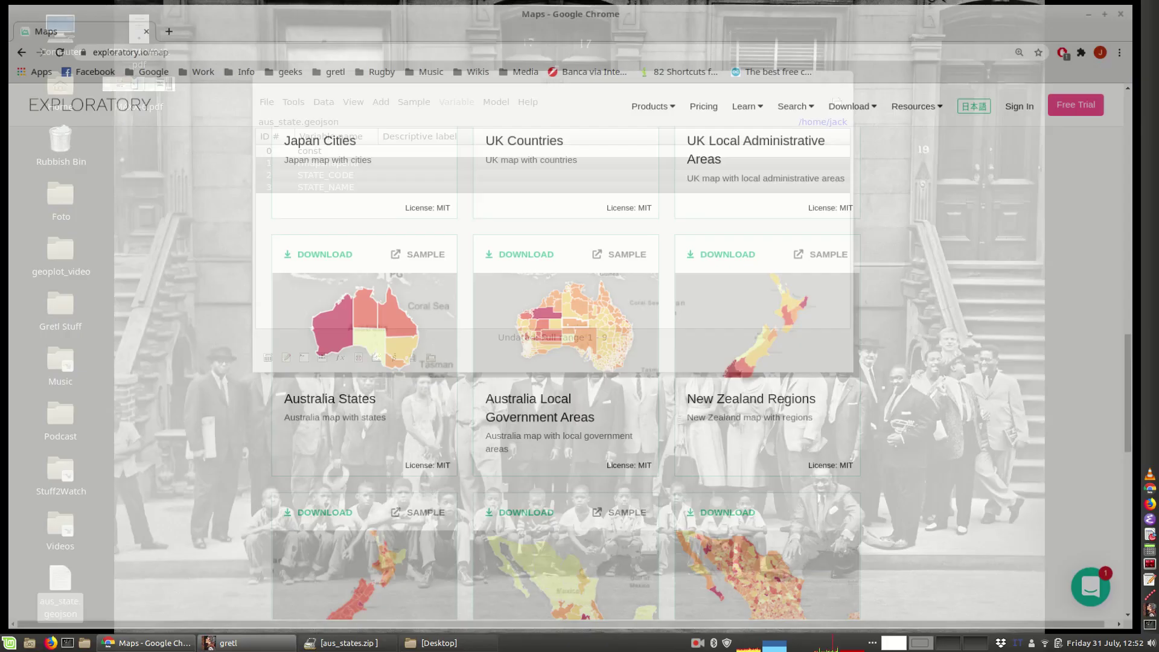
key(ctrl+l)
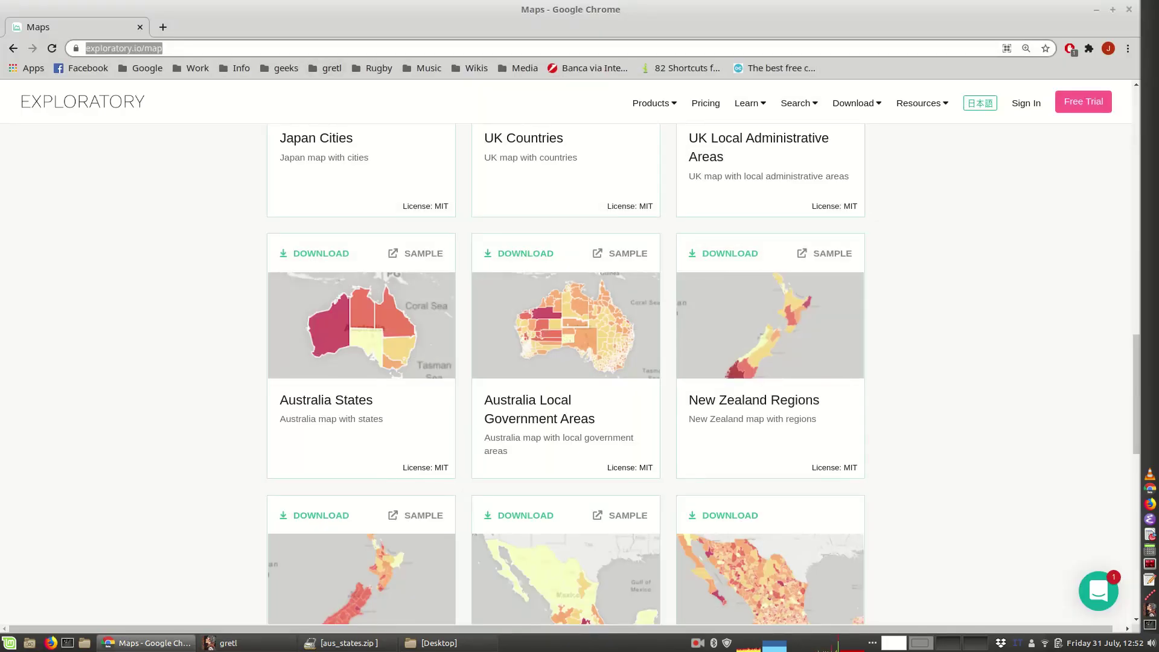
text(aus)
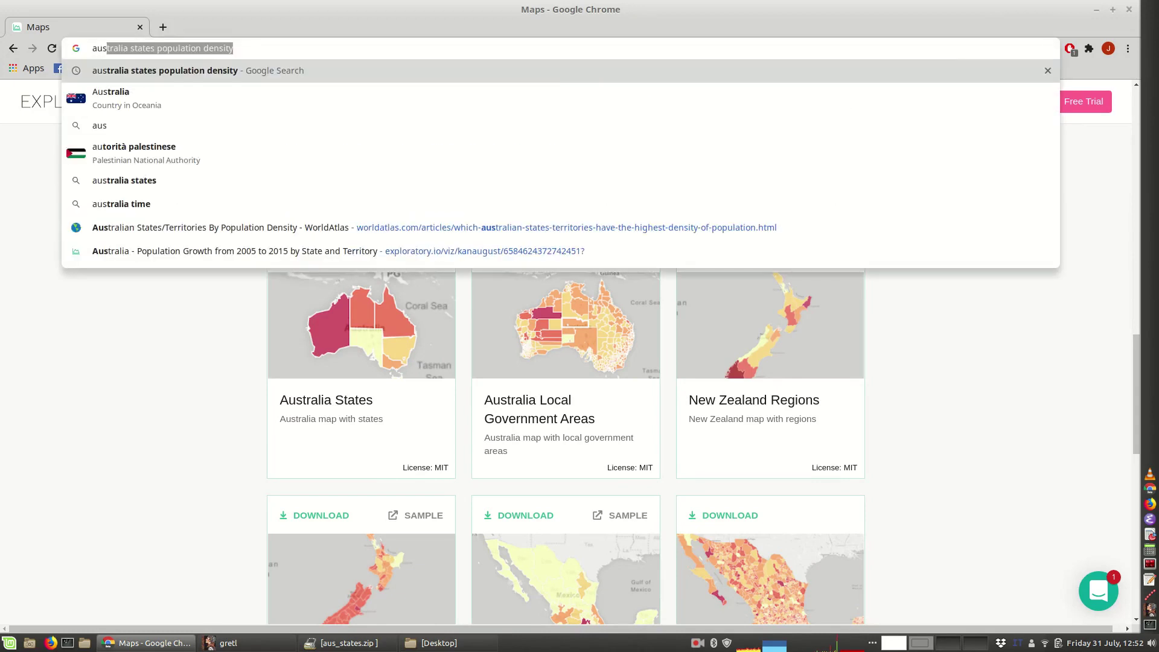
text(talia)
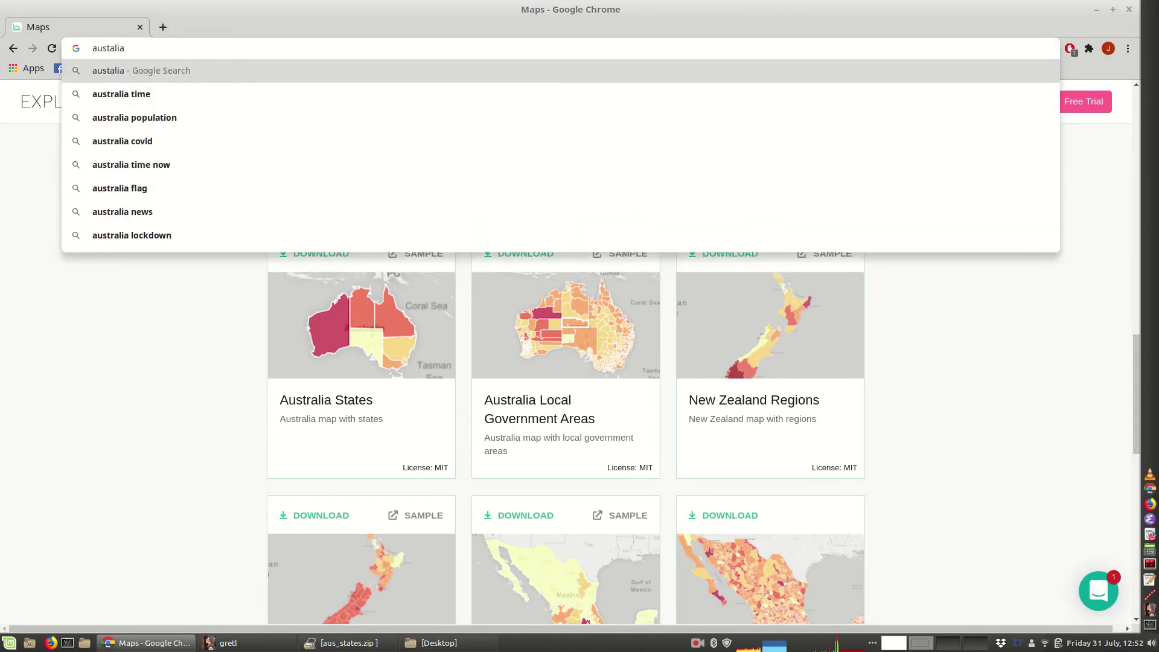
text( stat)
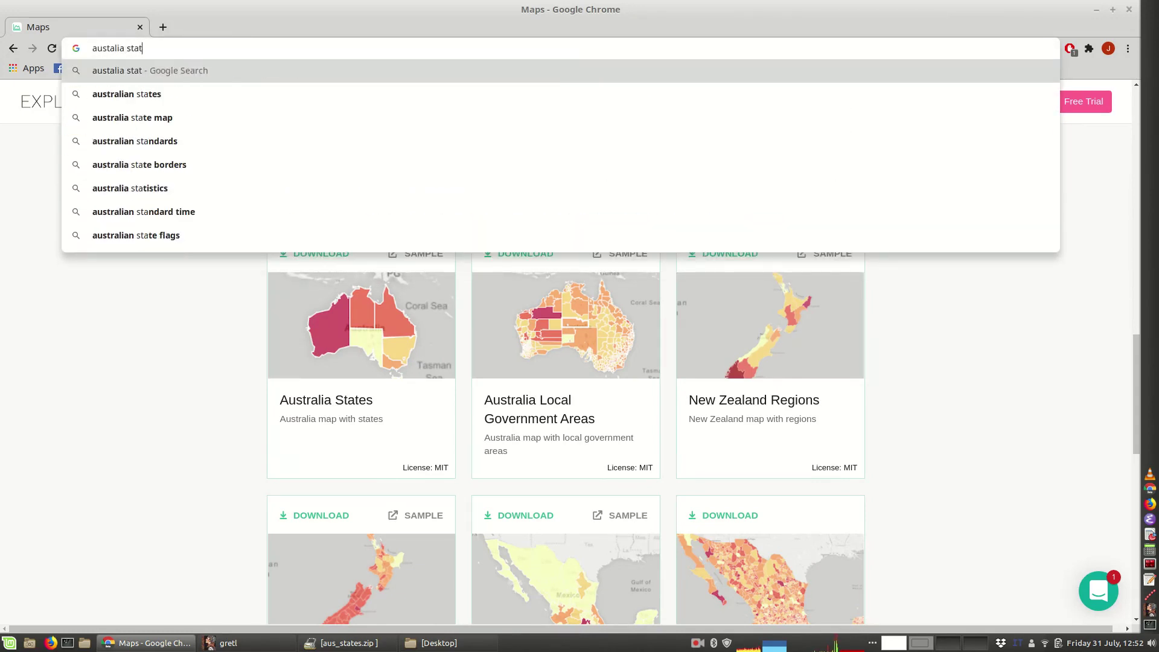
text(es po)
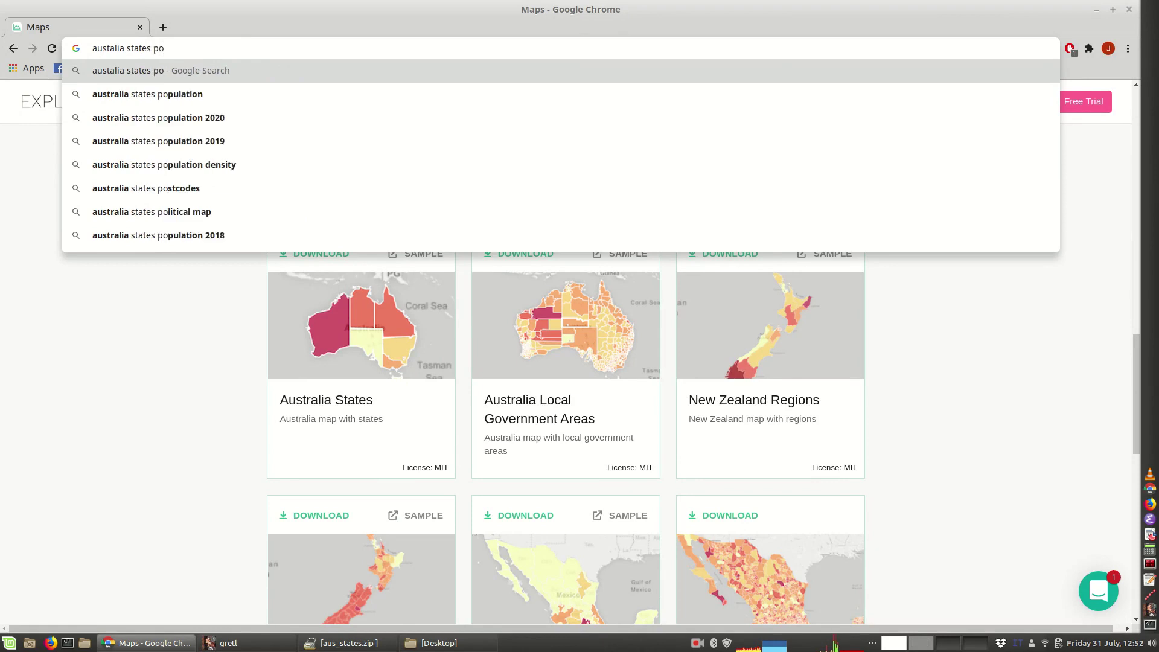
text(pulayt)
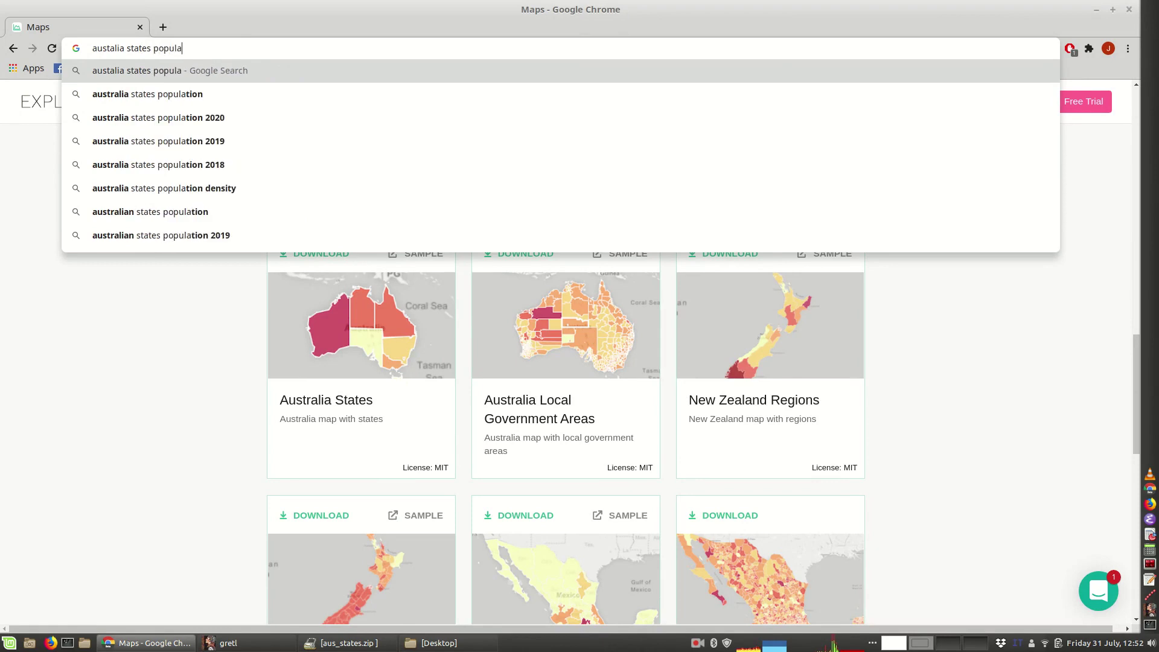
key(BackSpace)
key(BackSpace)
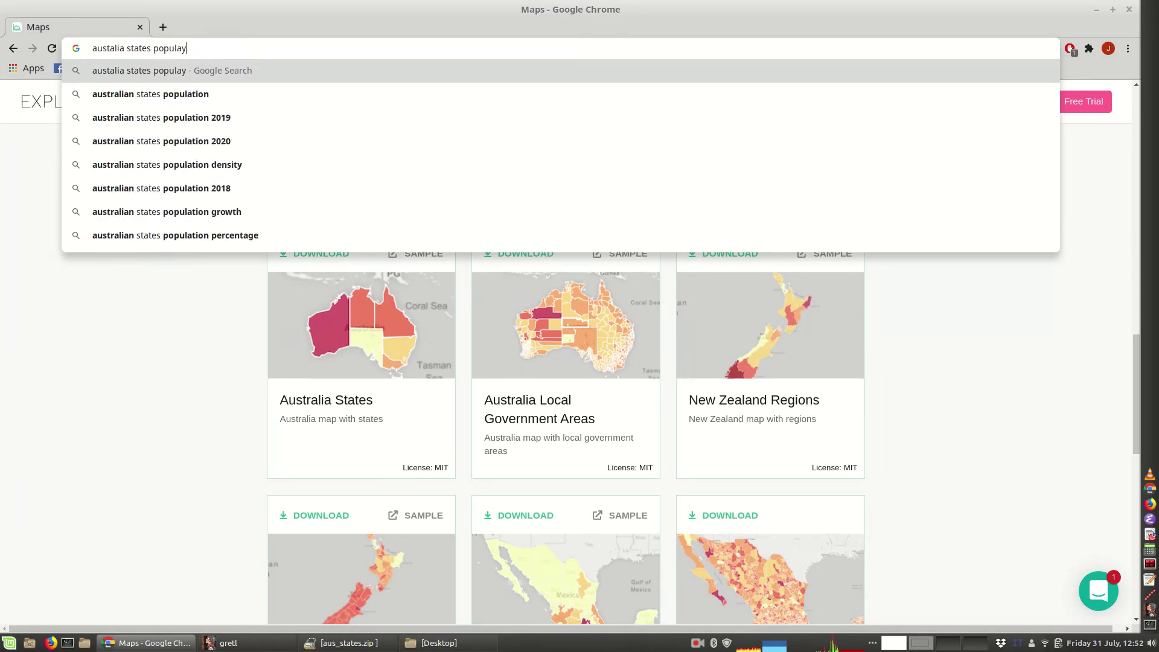
text(tion density)
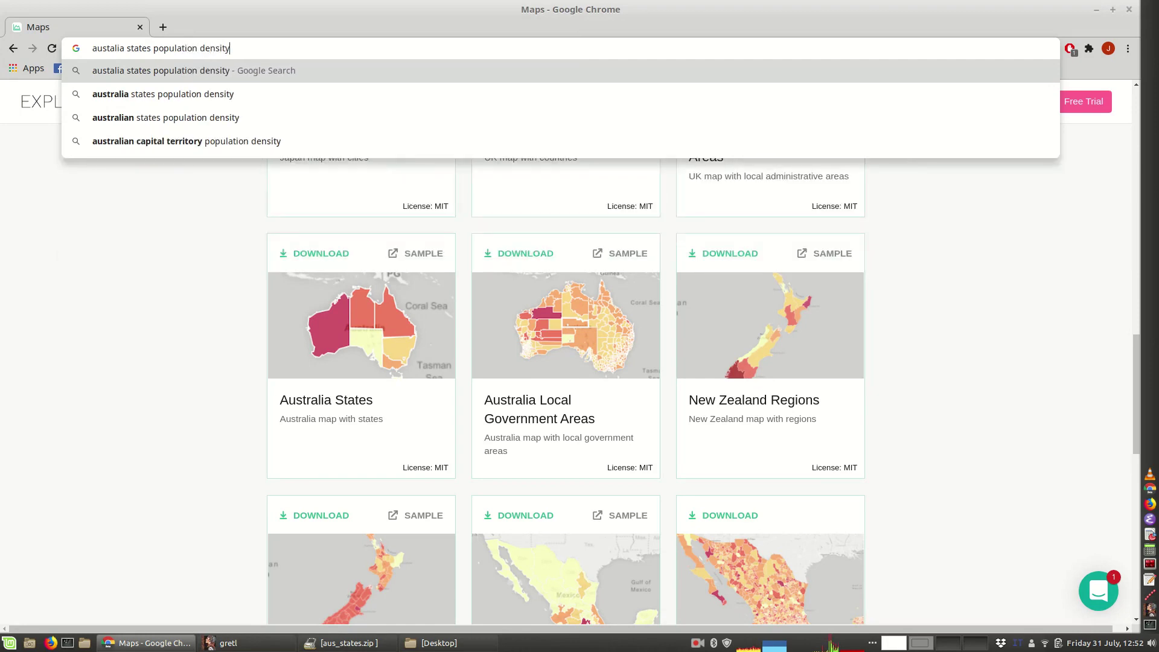
key(Return)
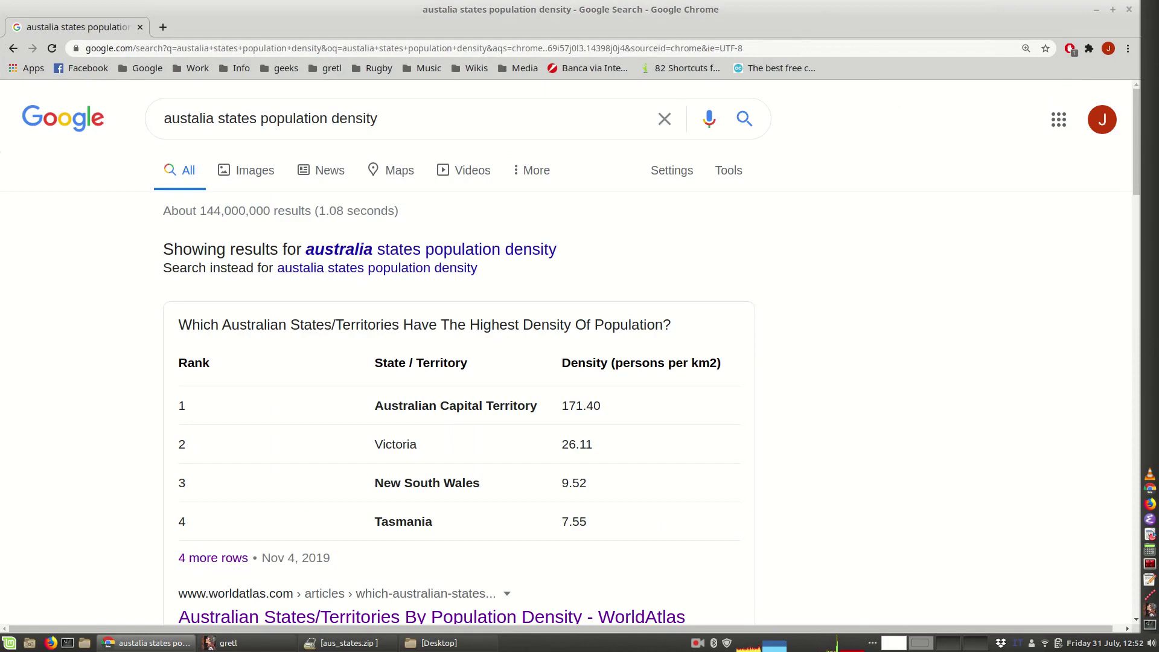
Open the WorldAtlas article on Australian states/territories by population density and copy all data rows of its table, without the header.
scroll(423, 520, down, 3)
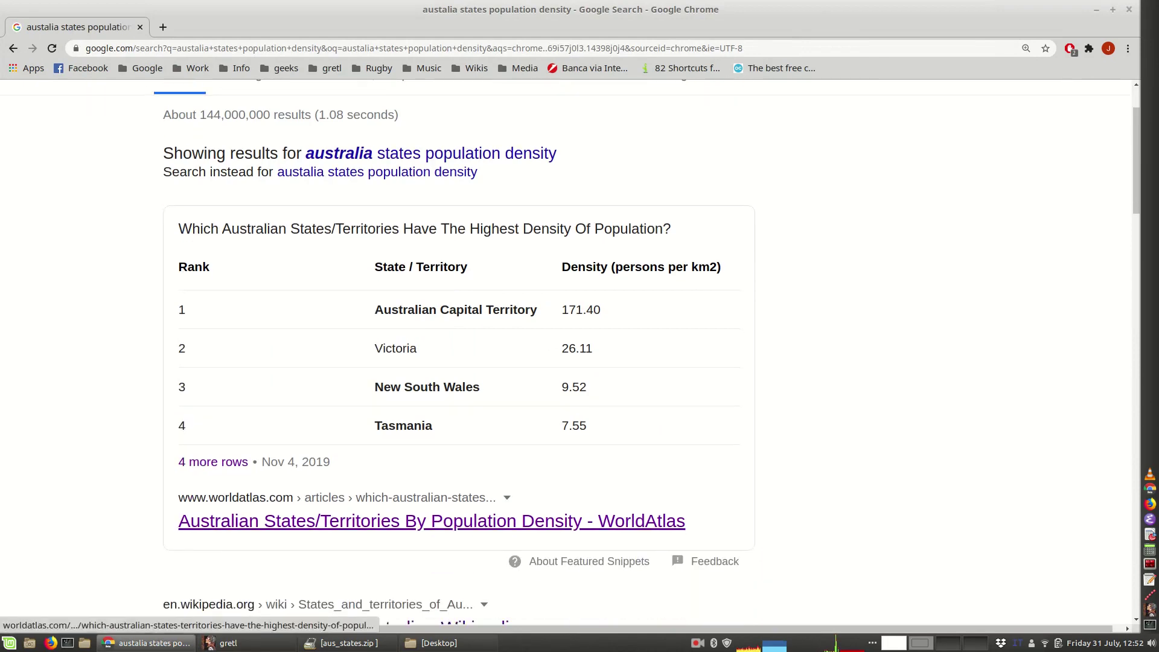
click(422, 521)
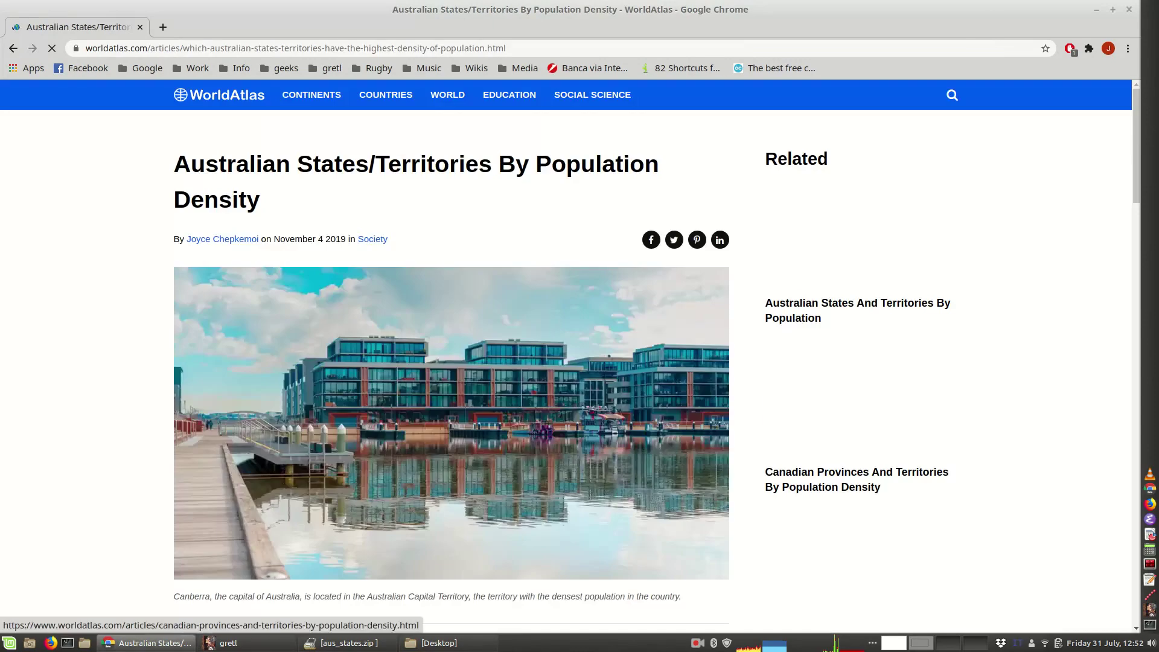
scroll(857, 475, down, 18)
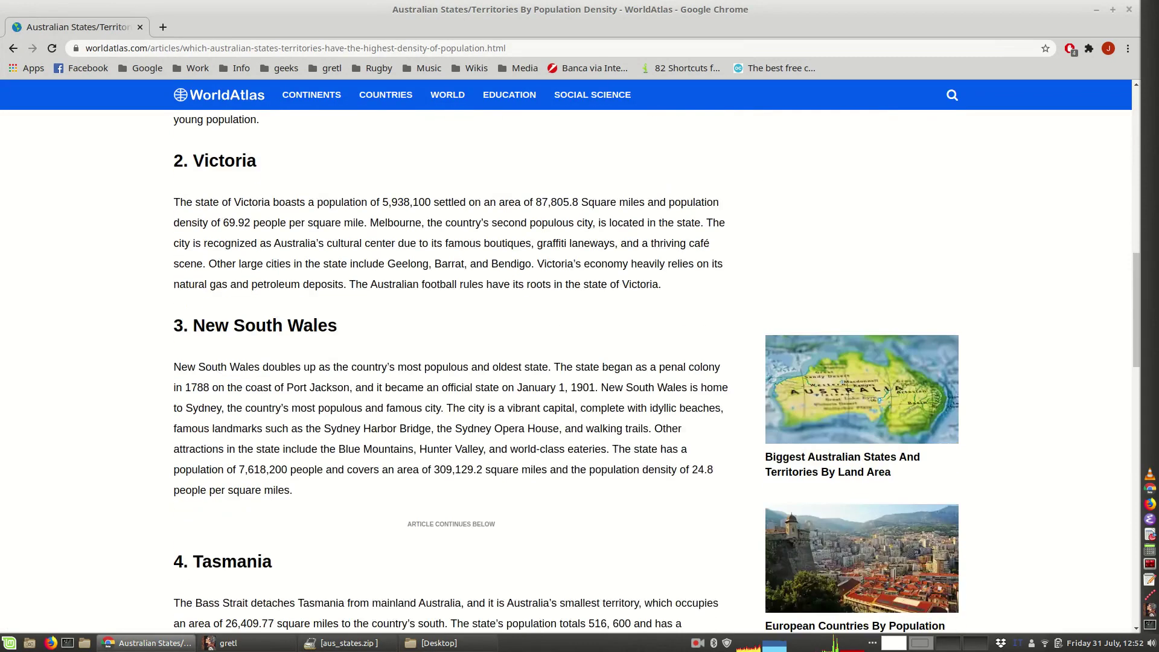
scroll(657, 380, down, 16)
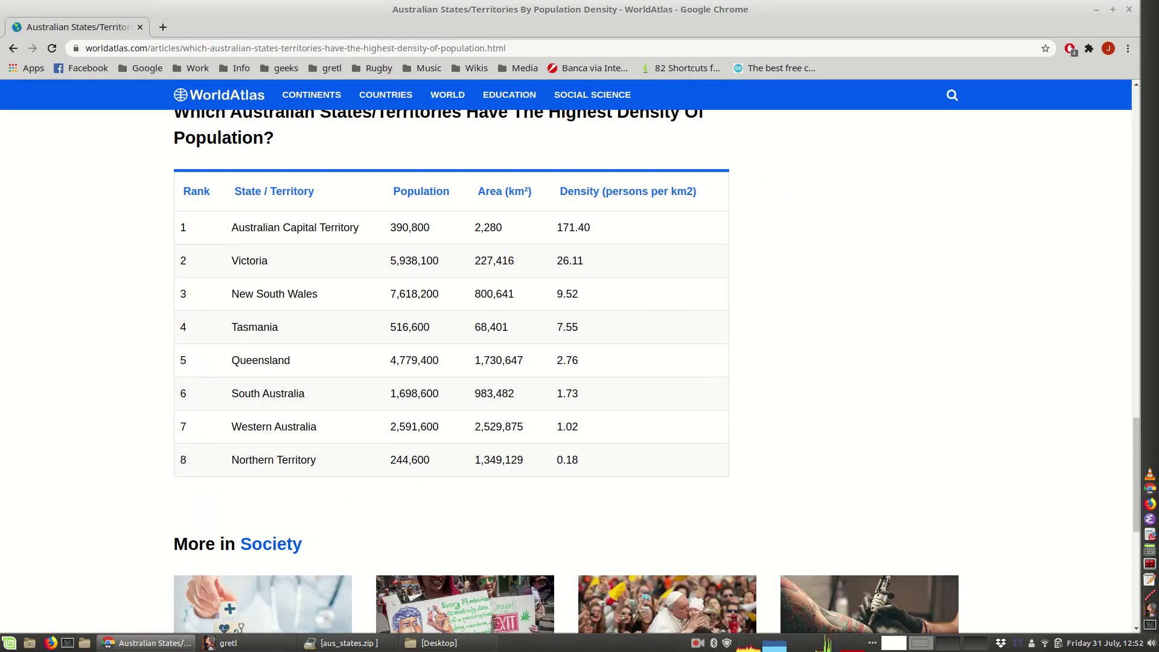
drag(180, 227, 580, 461)
key(ctrl+c)
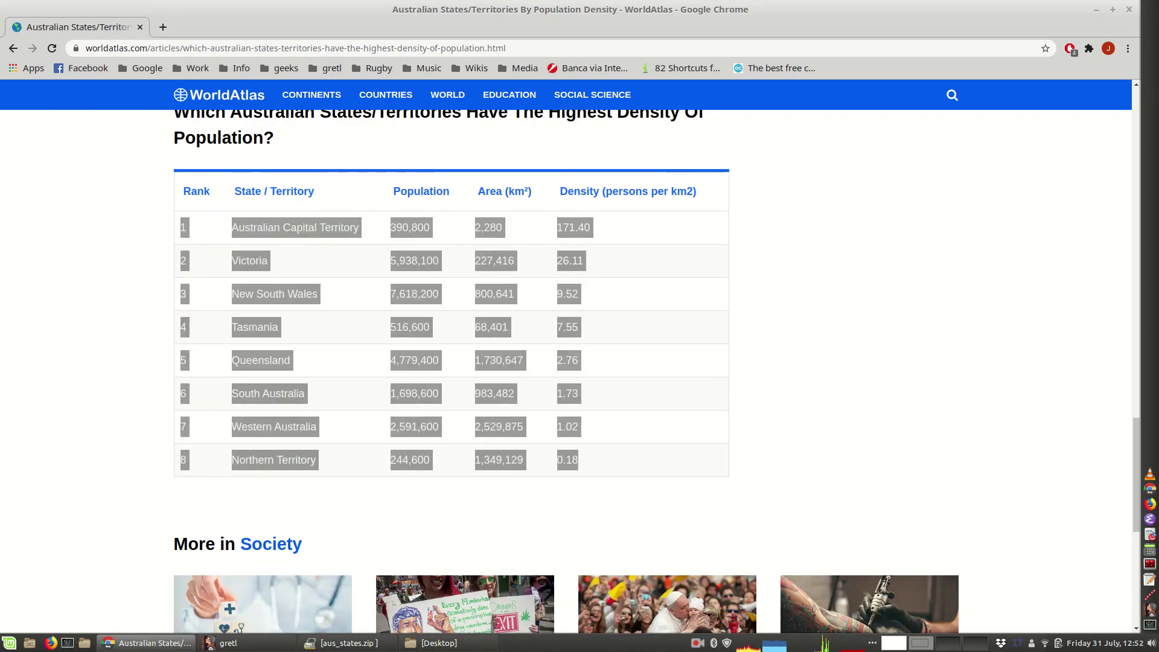
Paste the copied rows into a new text editor document and add a tab-separated header line above them: n, name, pop, area, density.
click(1149, 579)
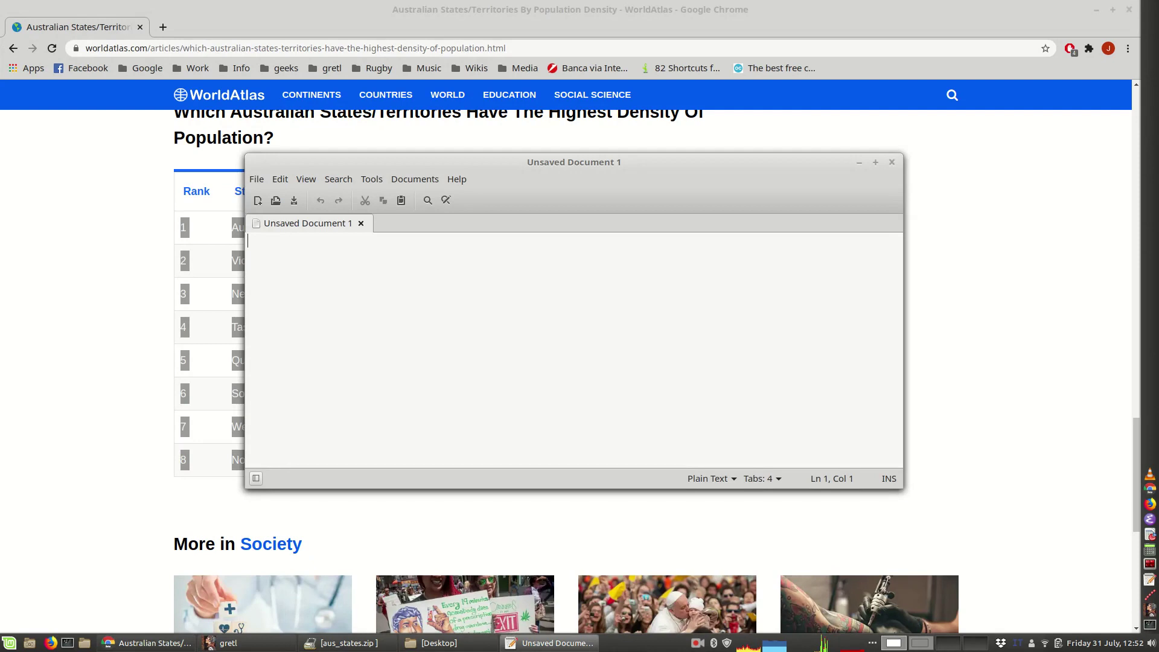
key(ctrl+v)
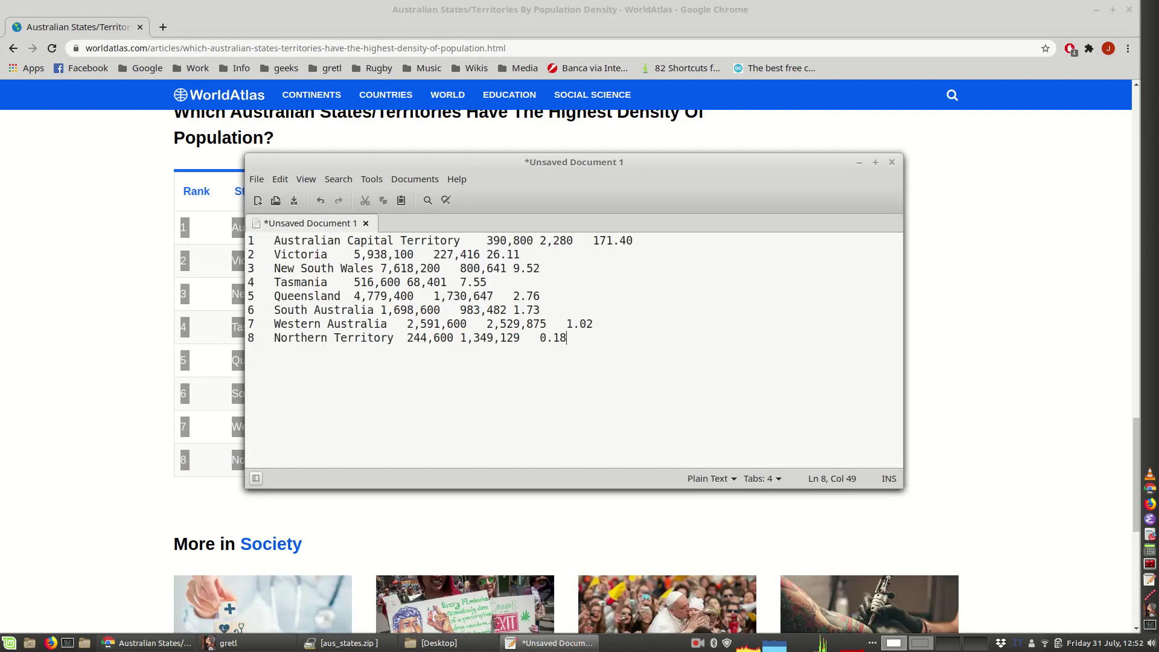
key(ctrl+Home)
key(Return)
key(Up)
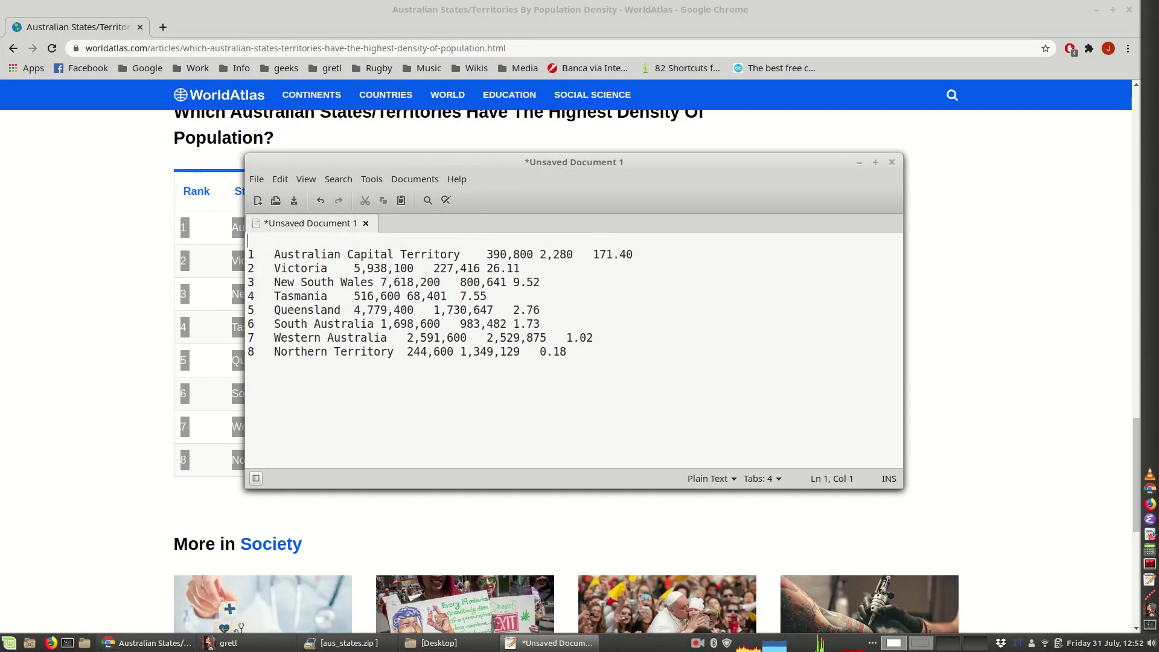
text(n	name)
key(Tab)
text(pop)
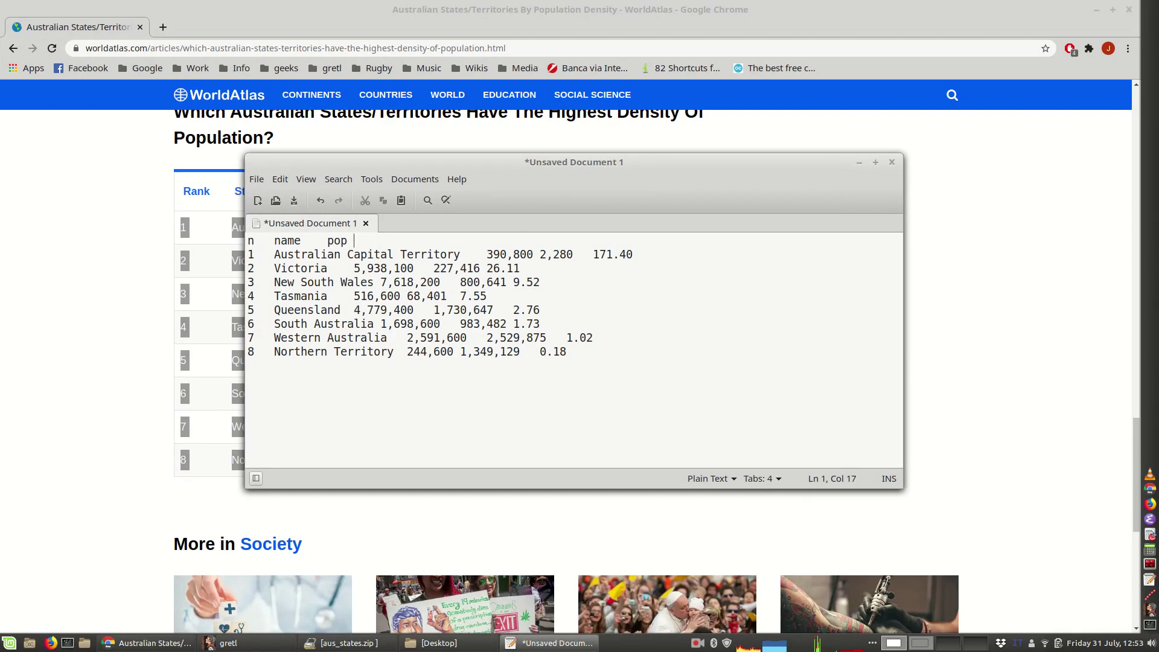
key(alt+Tab)
key(alt+Tab)
text(area	density)
Save the document as australia.csv in the Desktop folder, close the text editor, and return to gretl.
key(alt+f)
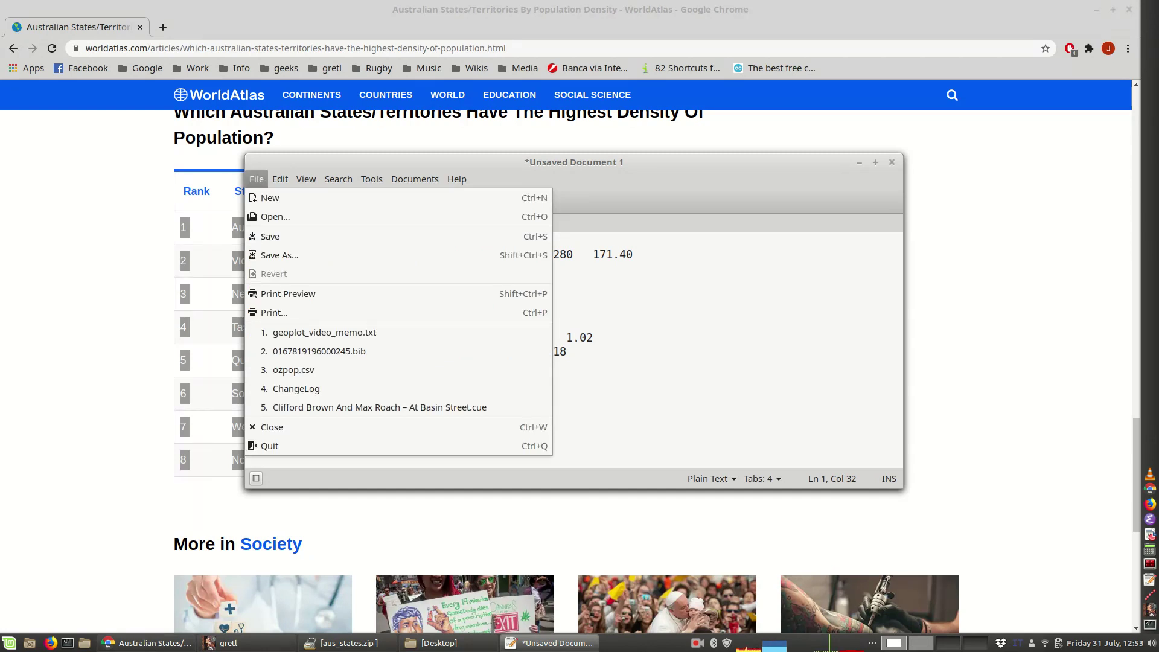
key(Down)
key(Down)
key(Down)
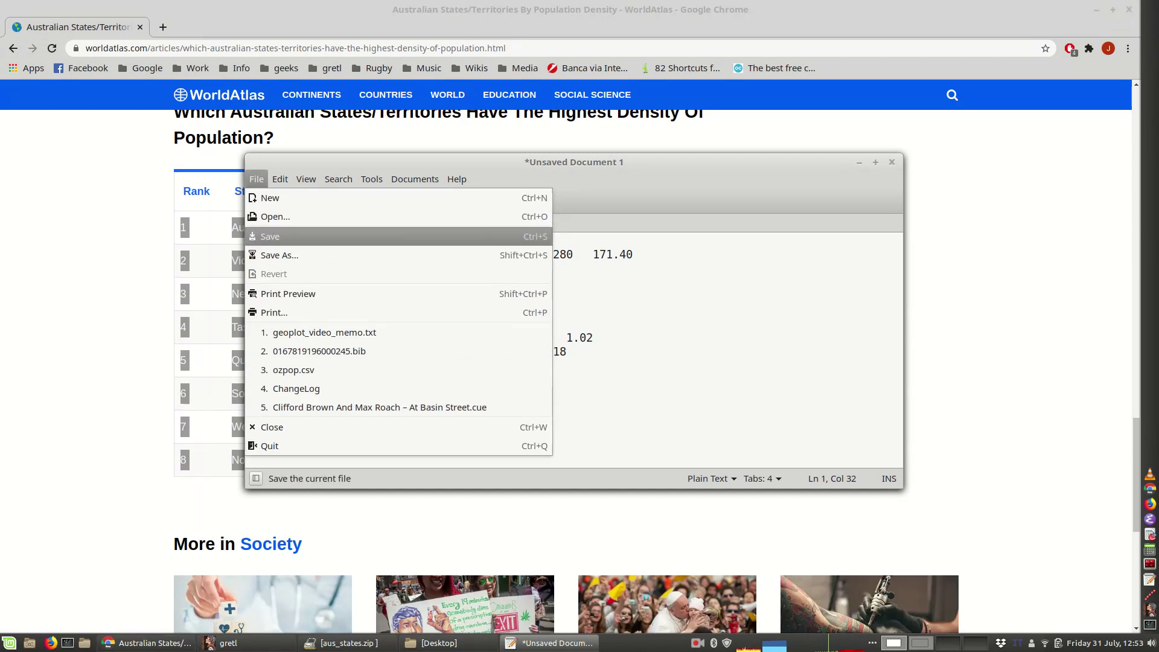
key(Return)
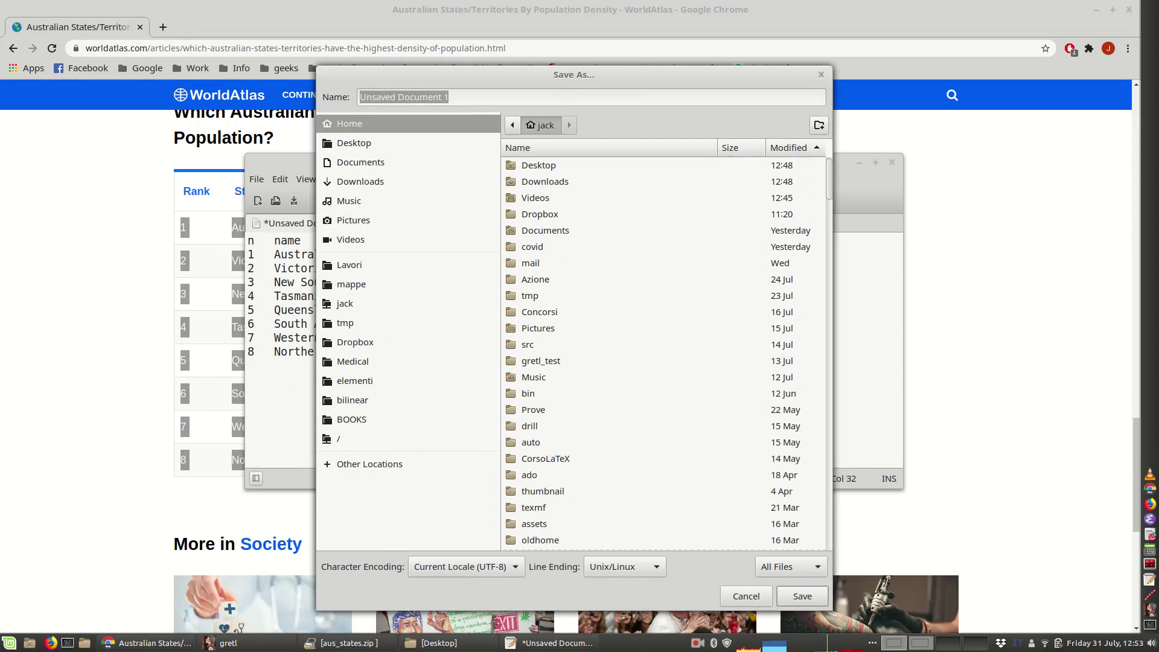
click(354, 143)
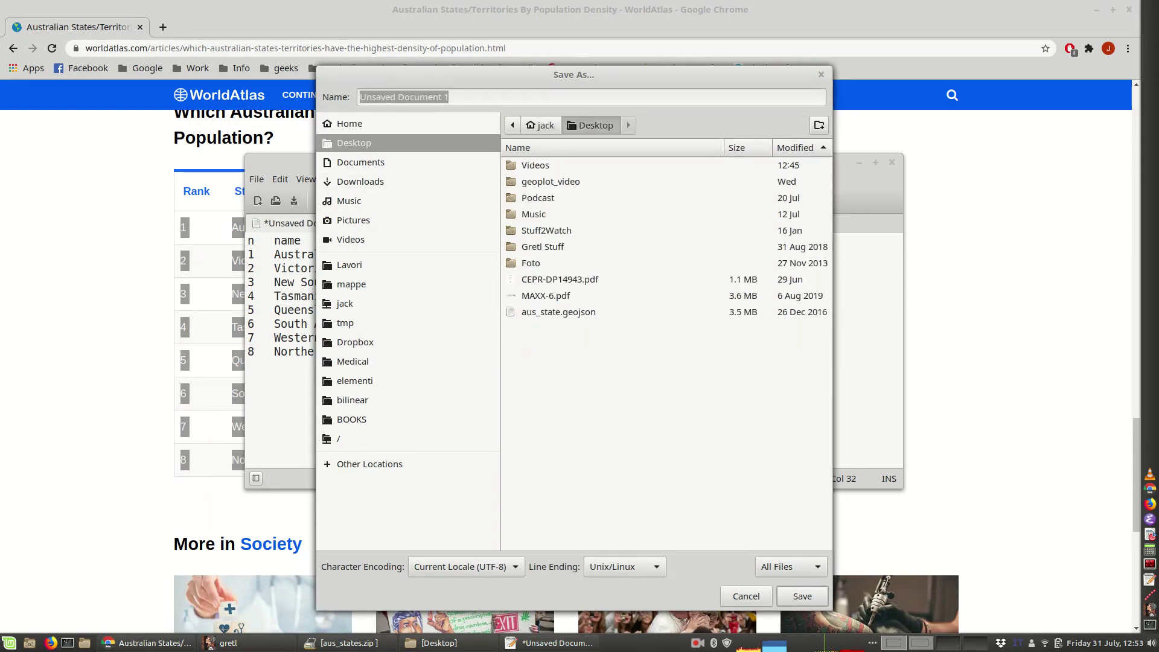
text(a)
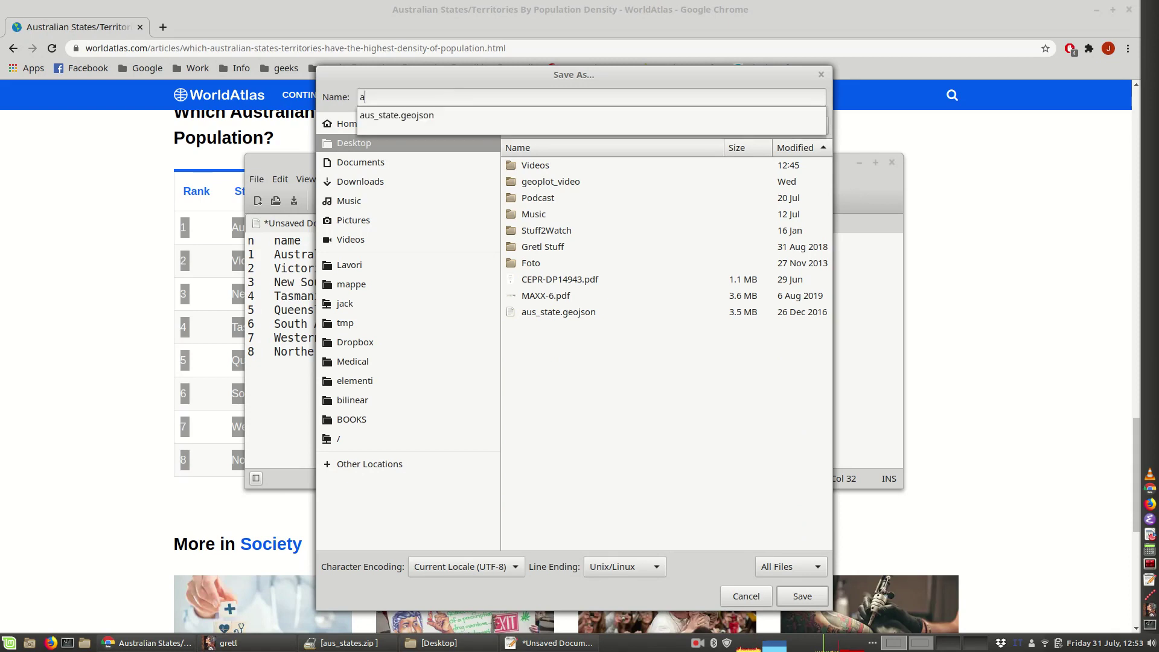
text(ustalia)
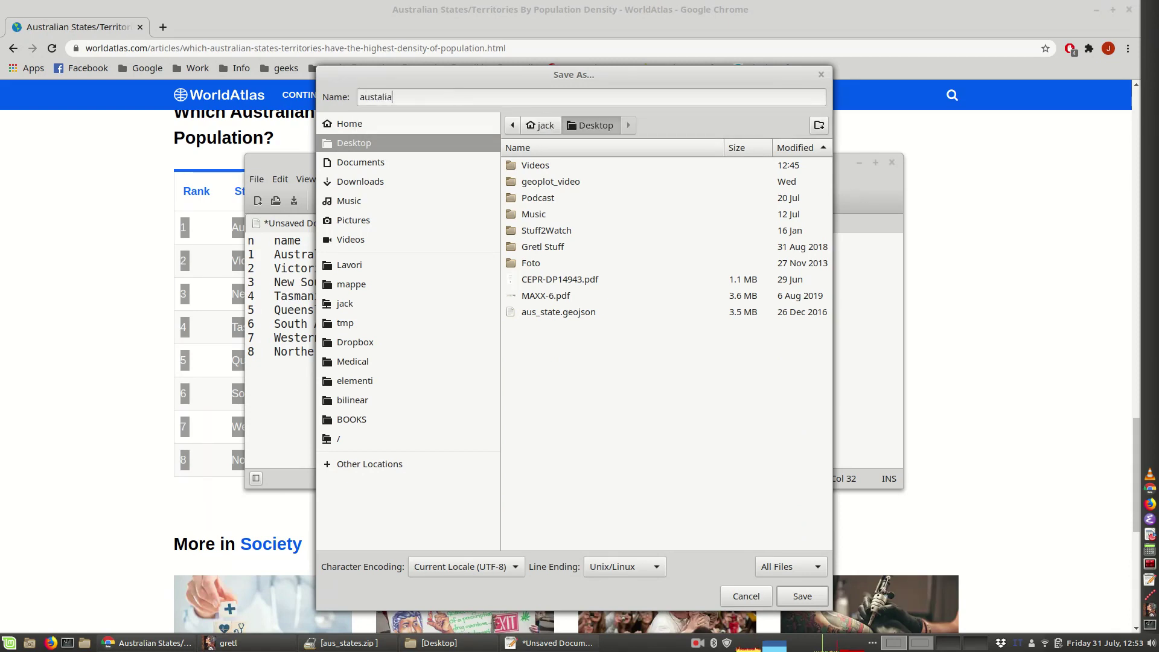
text(.csv)
key(Left)
text(r)
key(Return)
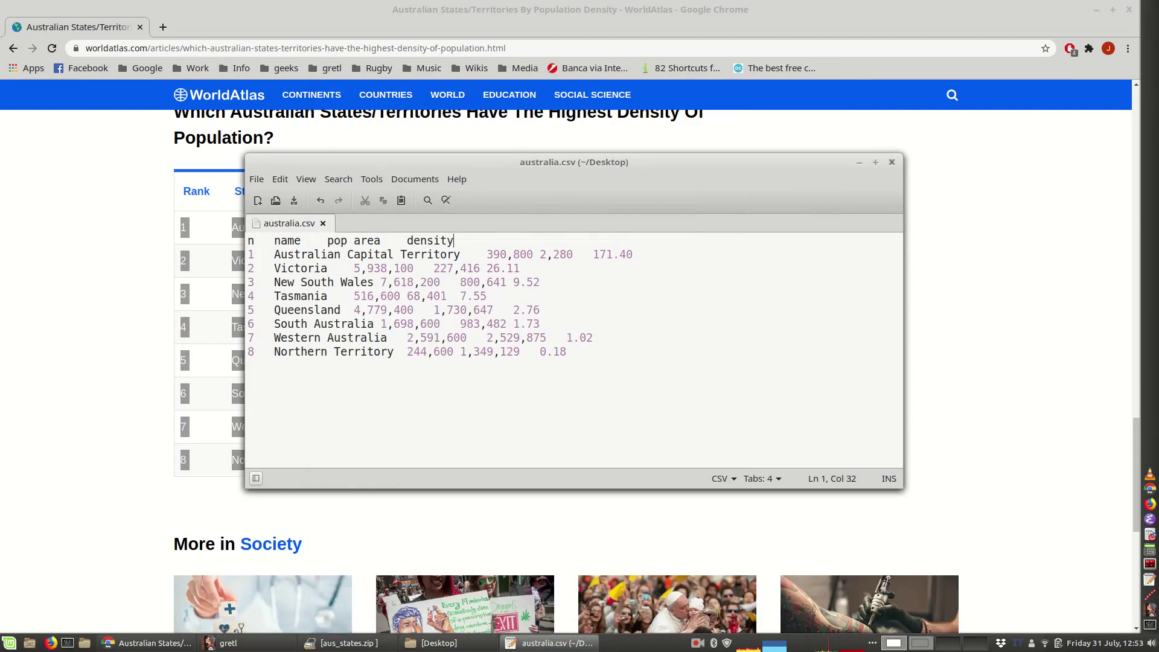
key(ctrl+q)
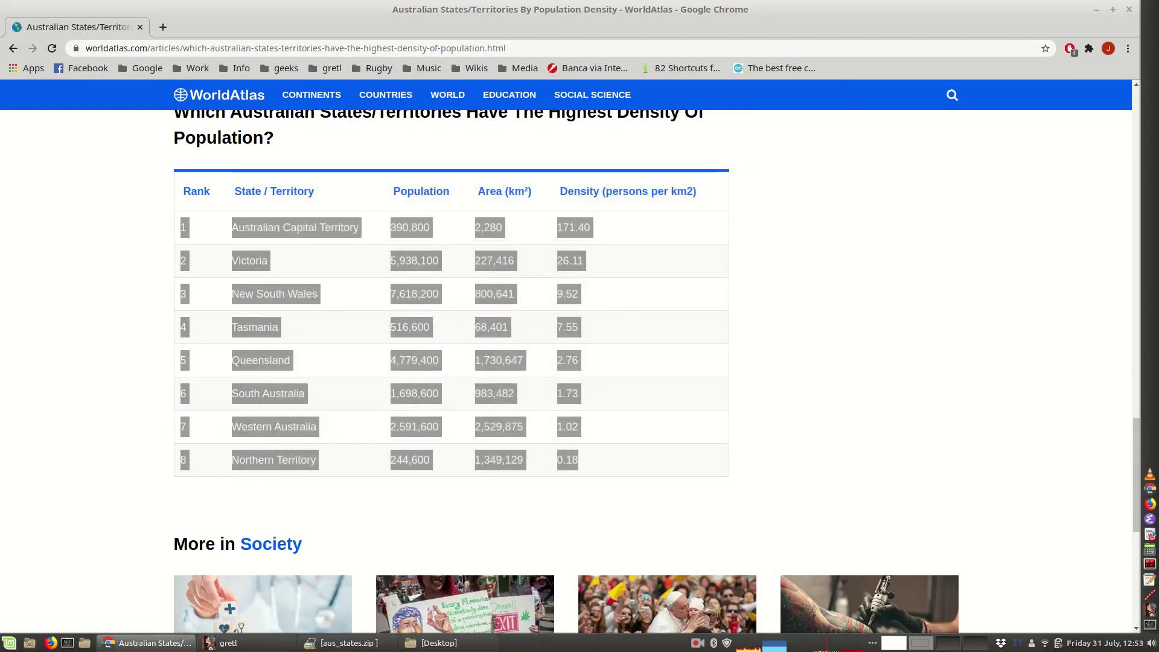
key(alt+Tab)
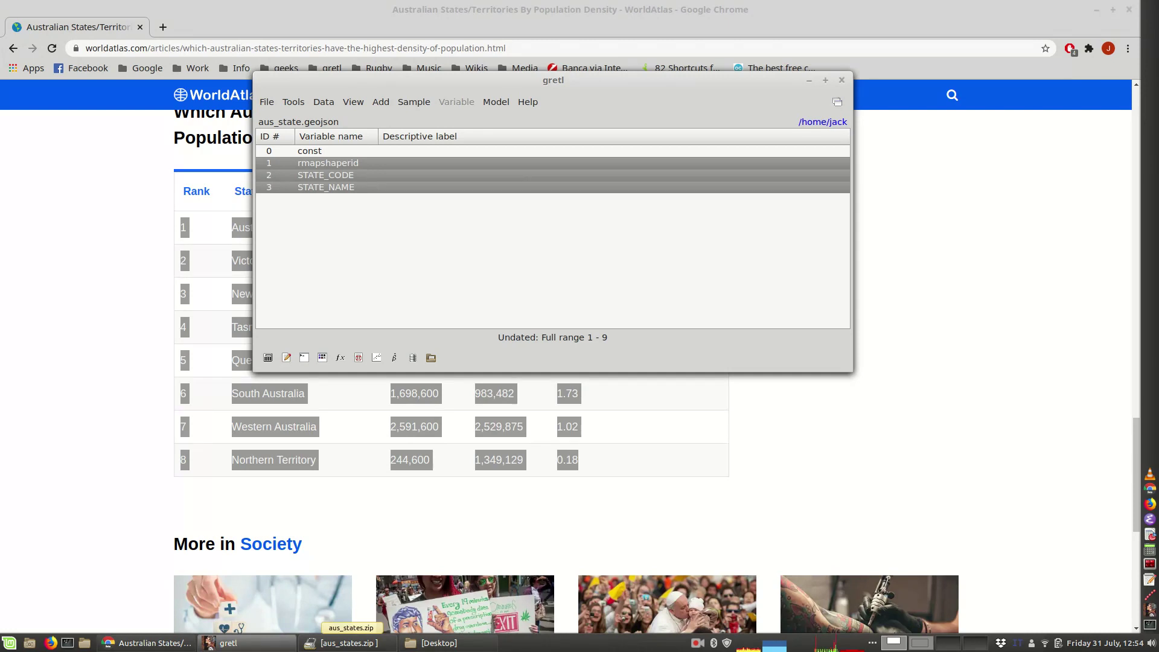
Clear the file manager and browser off the desktop, and display the values of rmapshaperid, STATE_CODE and STATE_NAME in gretl.
click(447, 643)
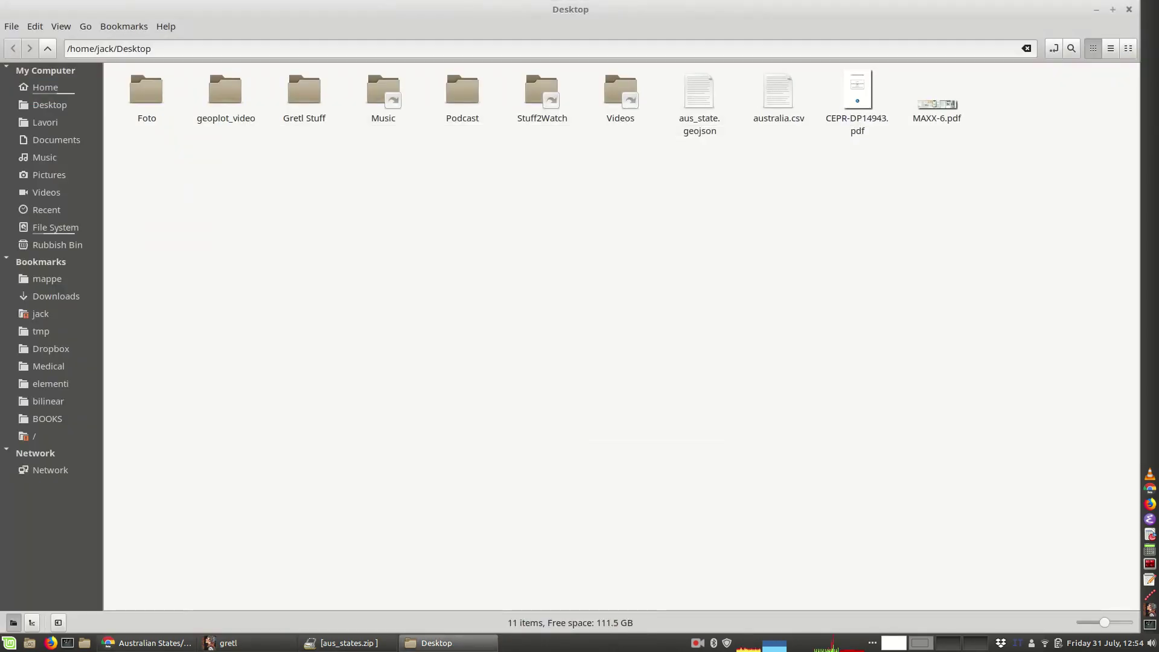
key(alt+F4)
click(1096, 10)
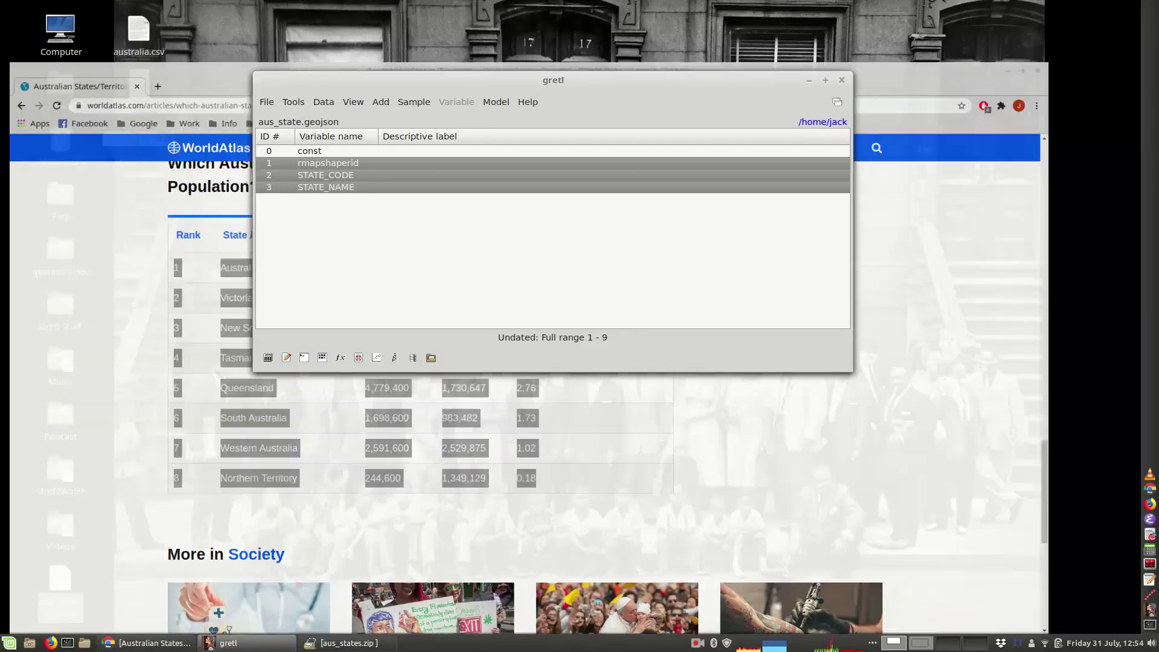
drag(553, 80, 634, 231)
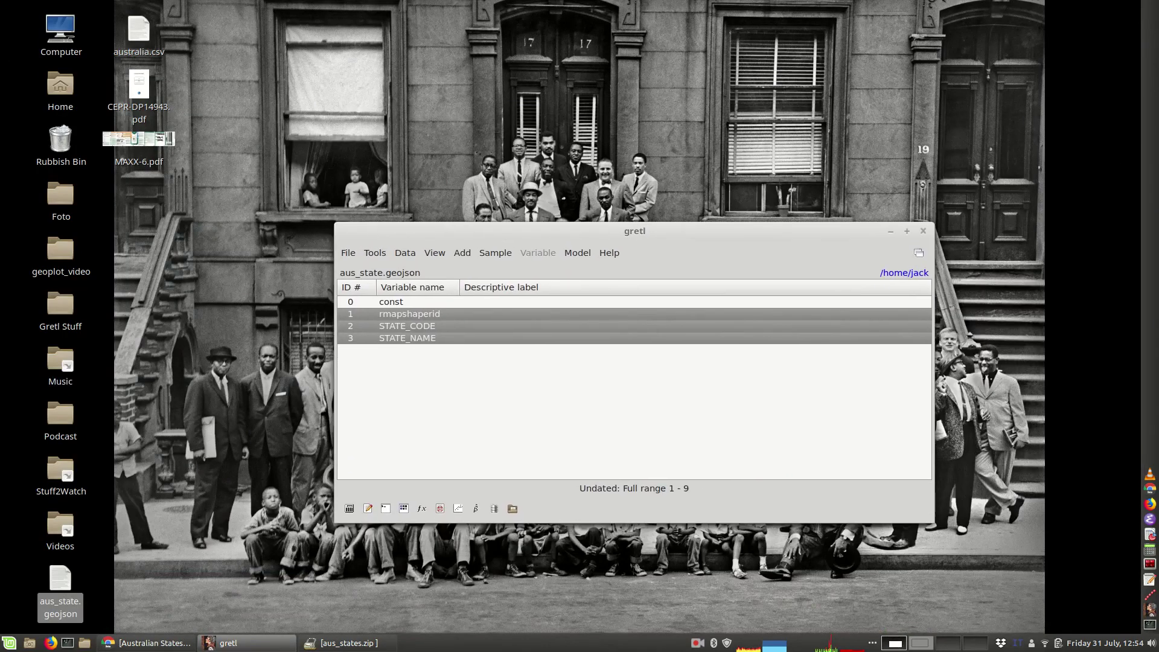
key(Return)
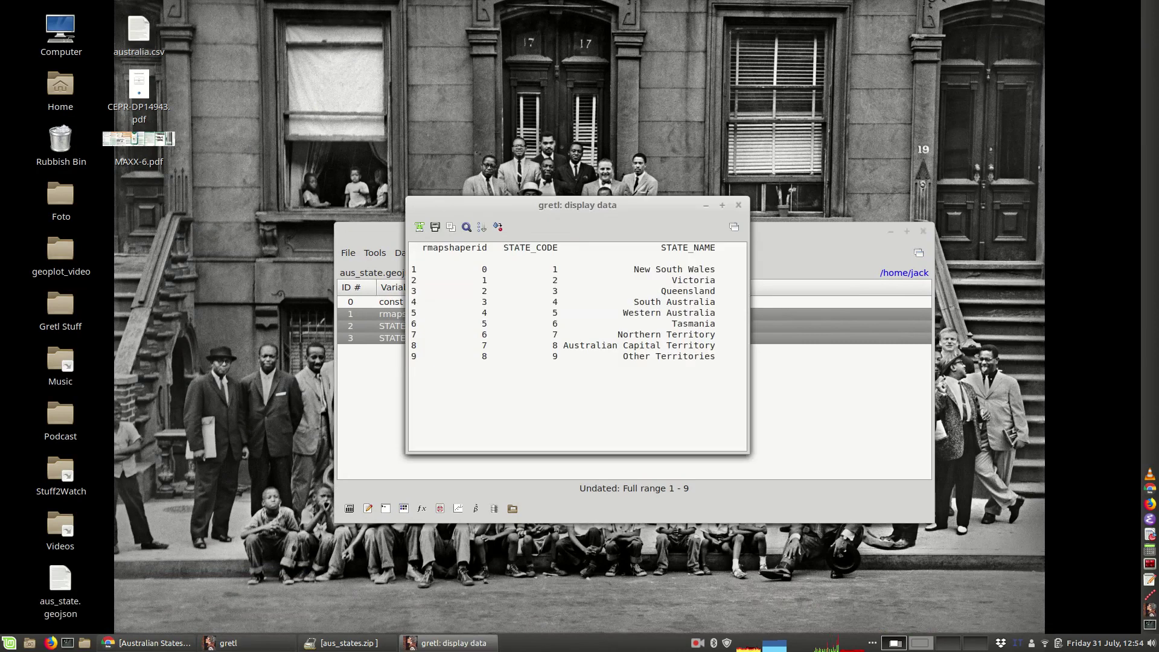
drag(578, 205, 278, 266)
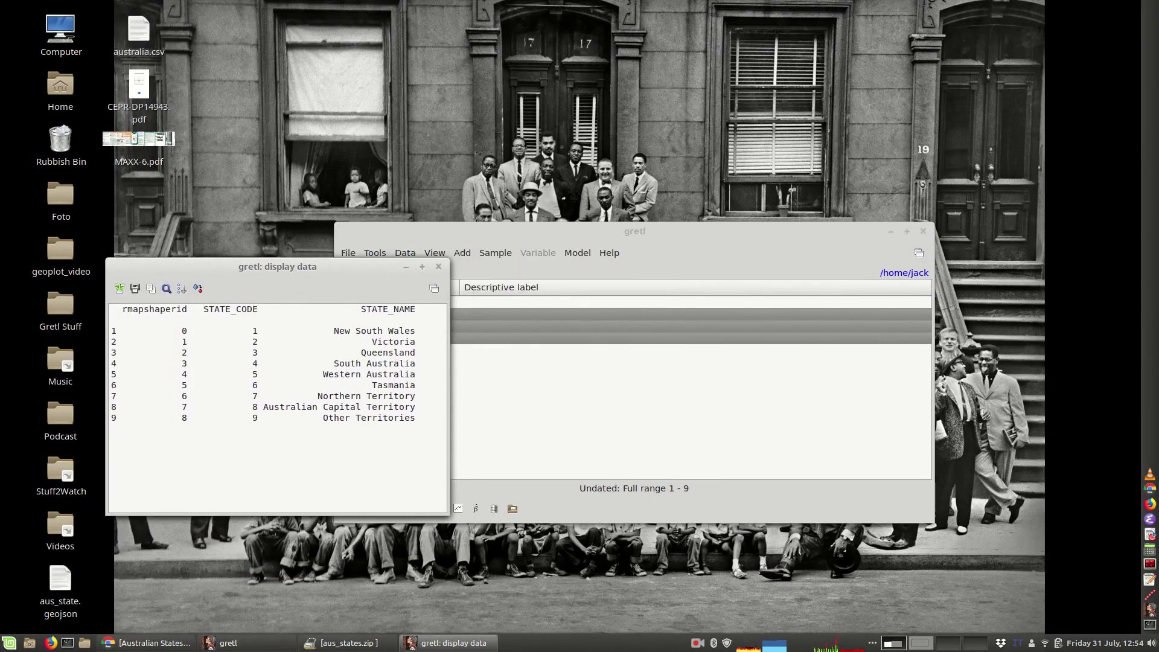
Open australia.csv from the desktop in Text Editor beside the data listing and compare its state names with STATE_NAME.
click(139, 29)
right_click(141, 27)
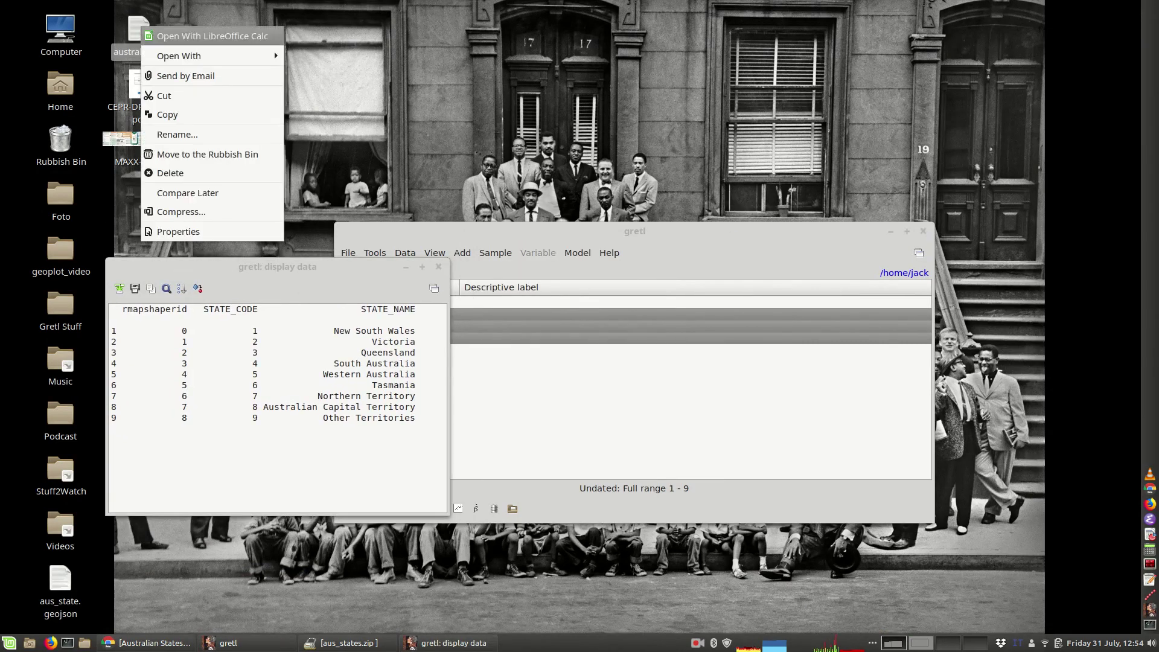
mouse_move(181, 55)
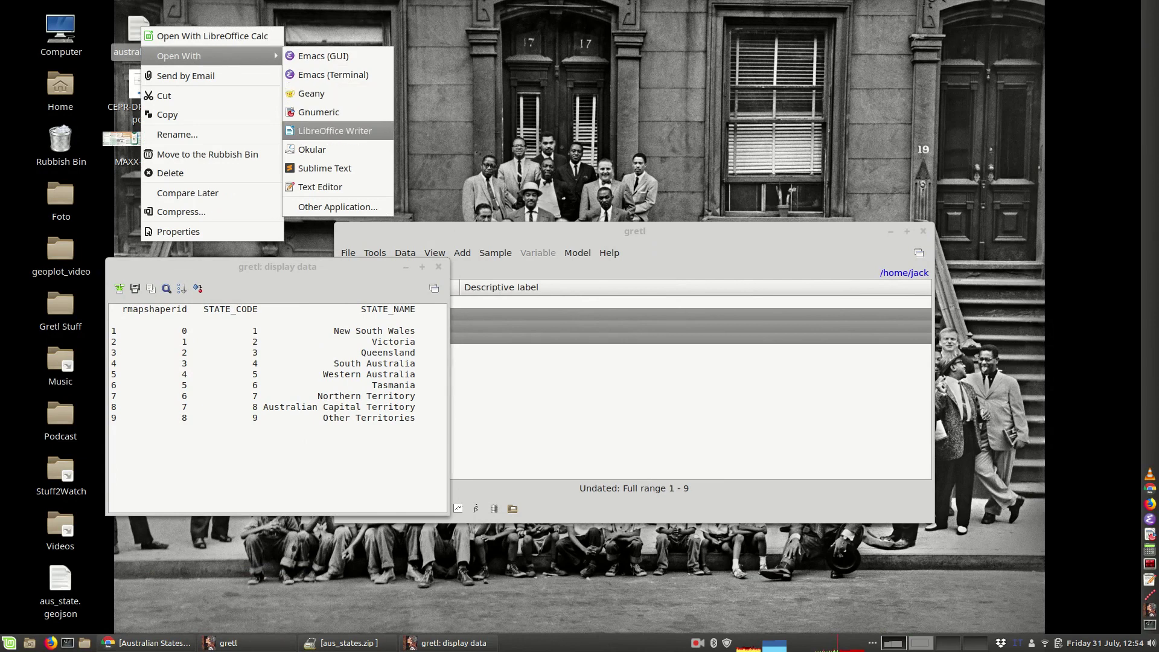
click(320, 187)
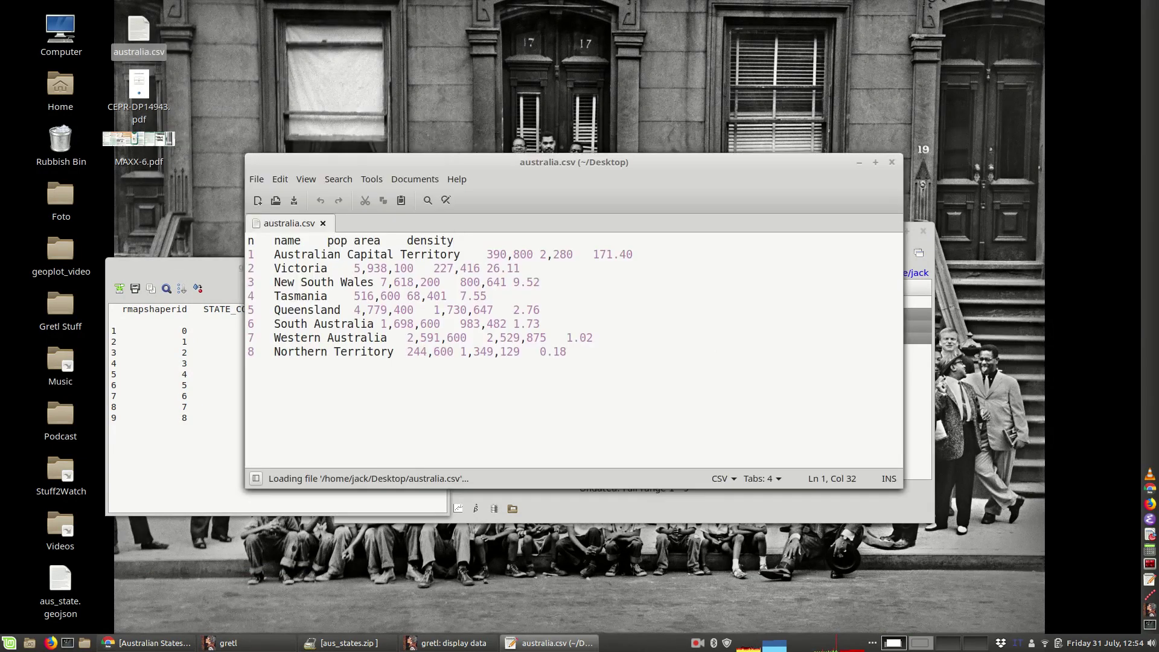
drag(573, 162, 808, 34)
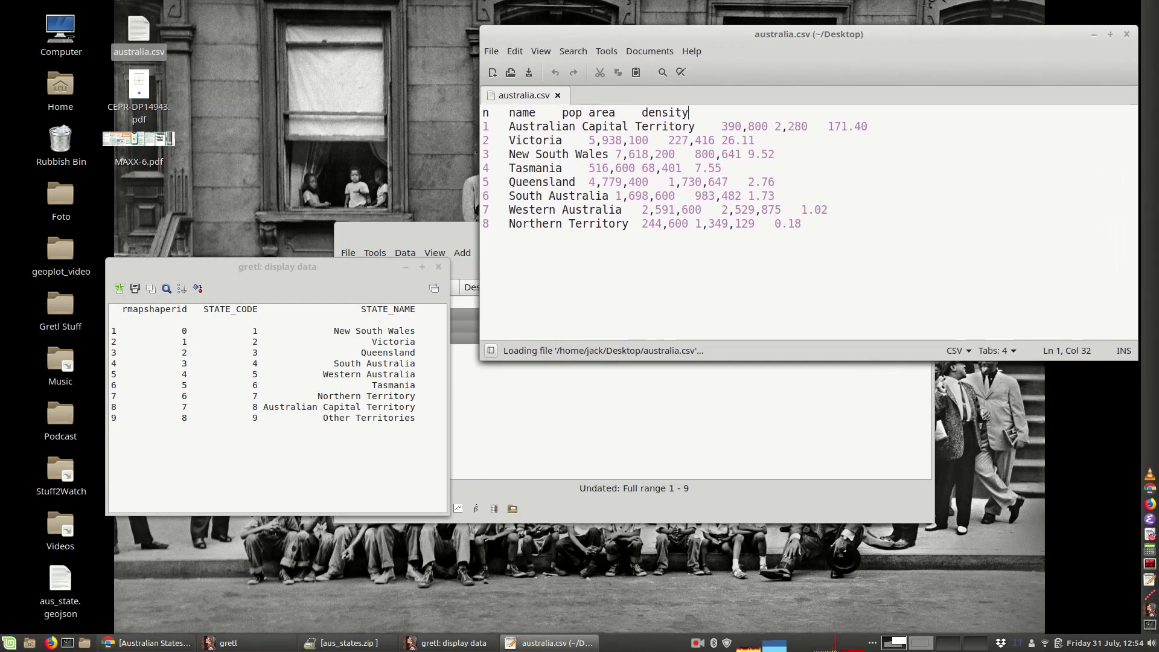
drag(509, 126, 694, 126)
drag(509, 140, 615, 154)
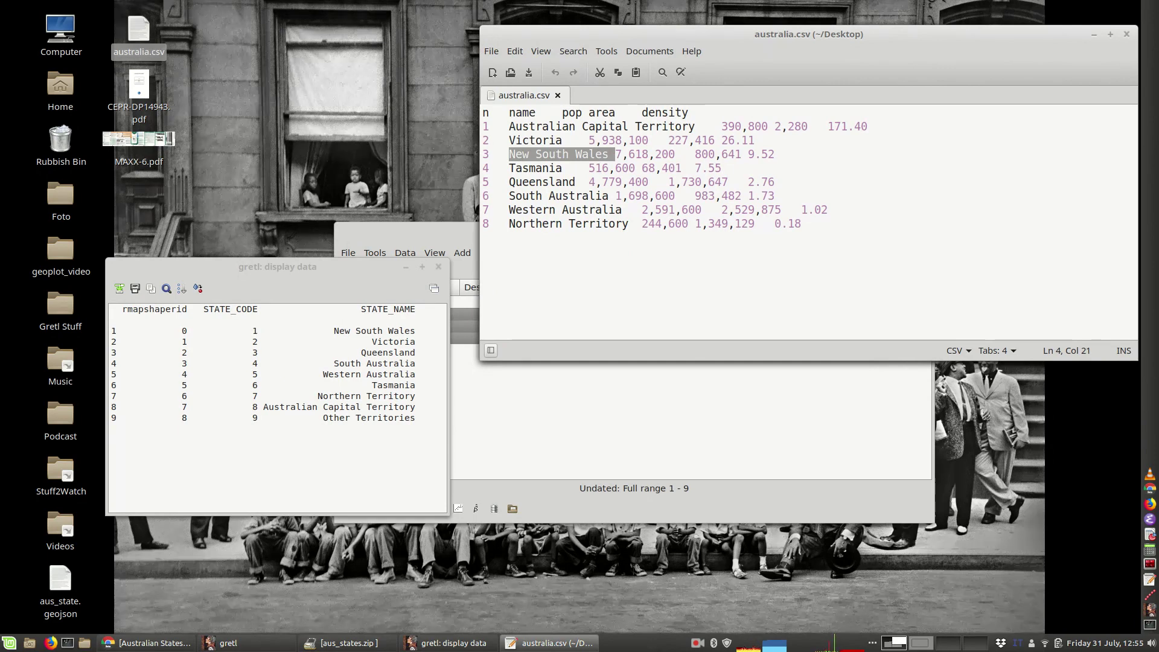
Append australia.csv from the Desktop folder to the gretl dataset, using the CSV file filter and the "join" (advanced) method.
drag(809, 34, 811, 292)
drag(635, 231, 658, 83)
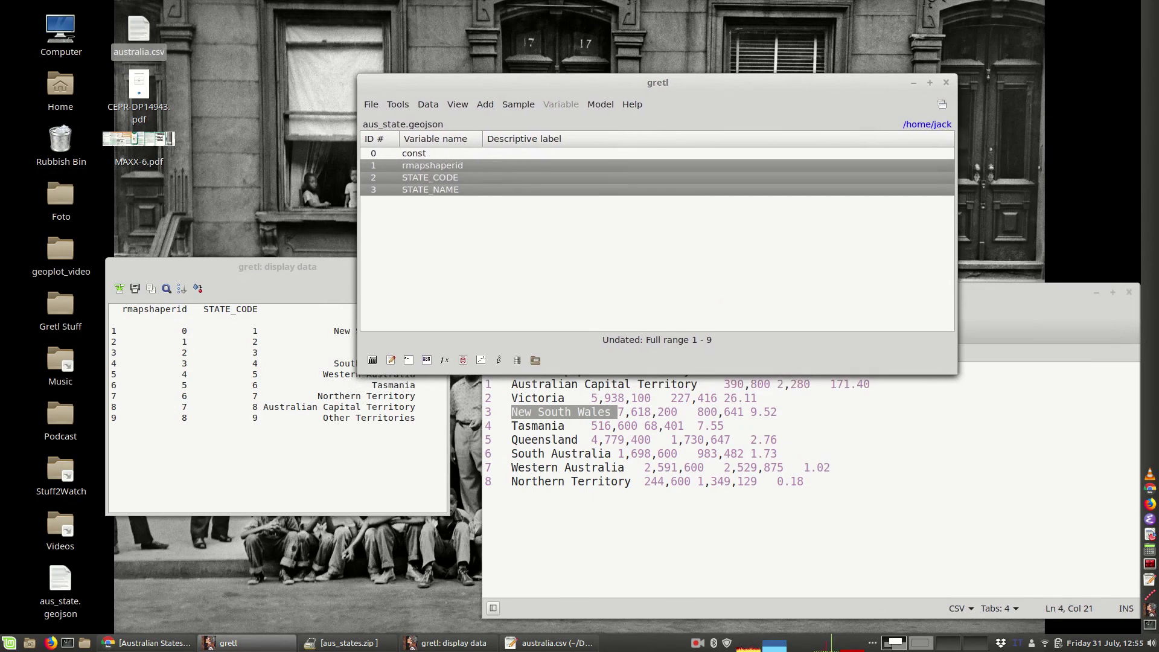
click(371, 104)
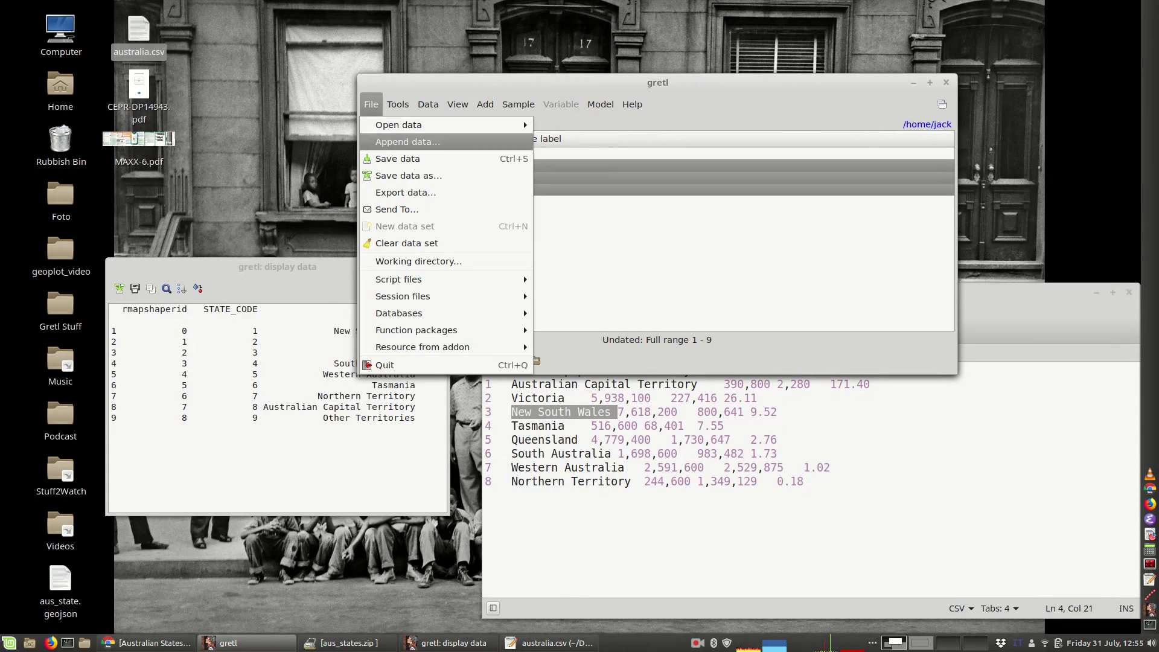
click(407, 142)
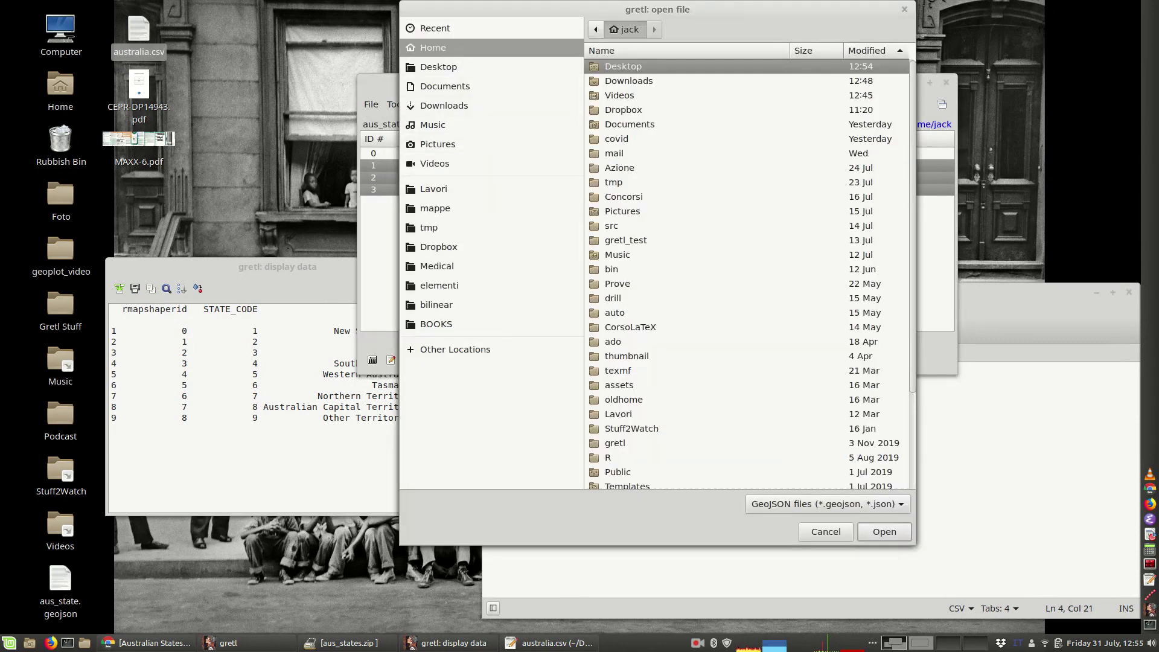
click(438, 67)
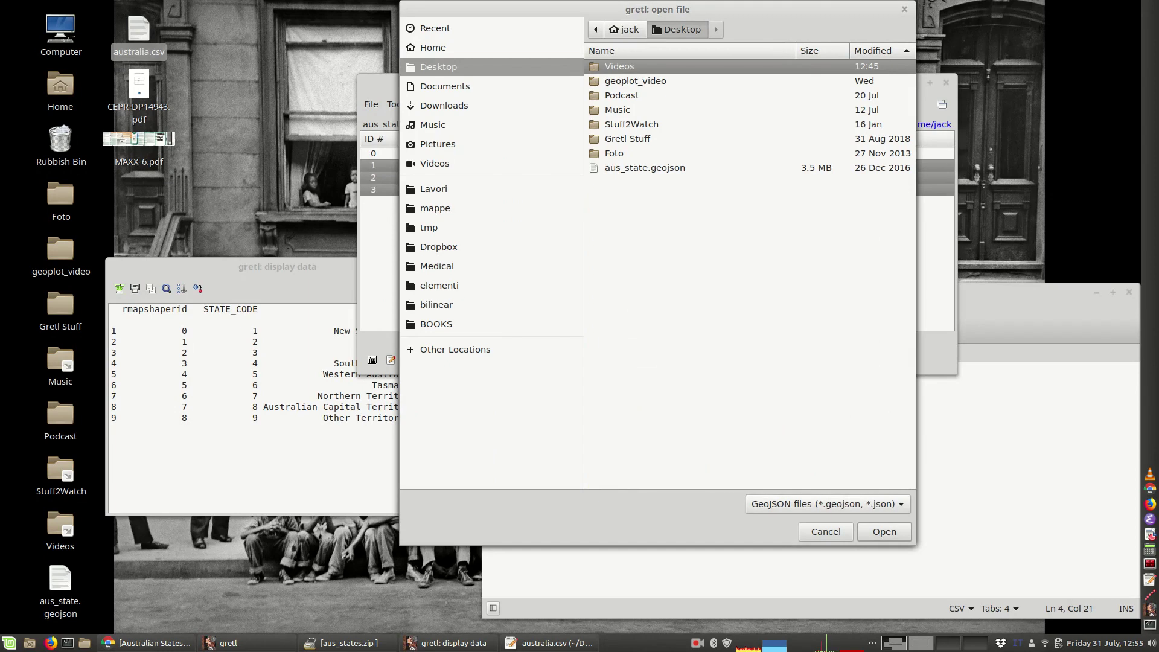
click(827, 503)
click(785, 252)
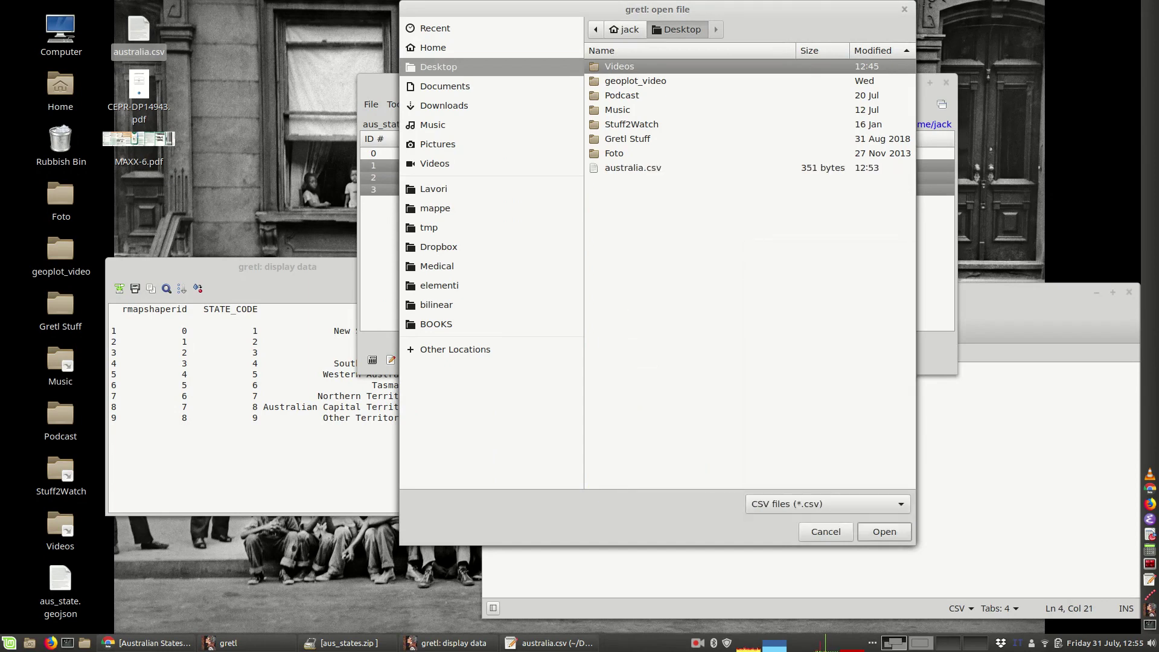
double_click(632, 168)
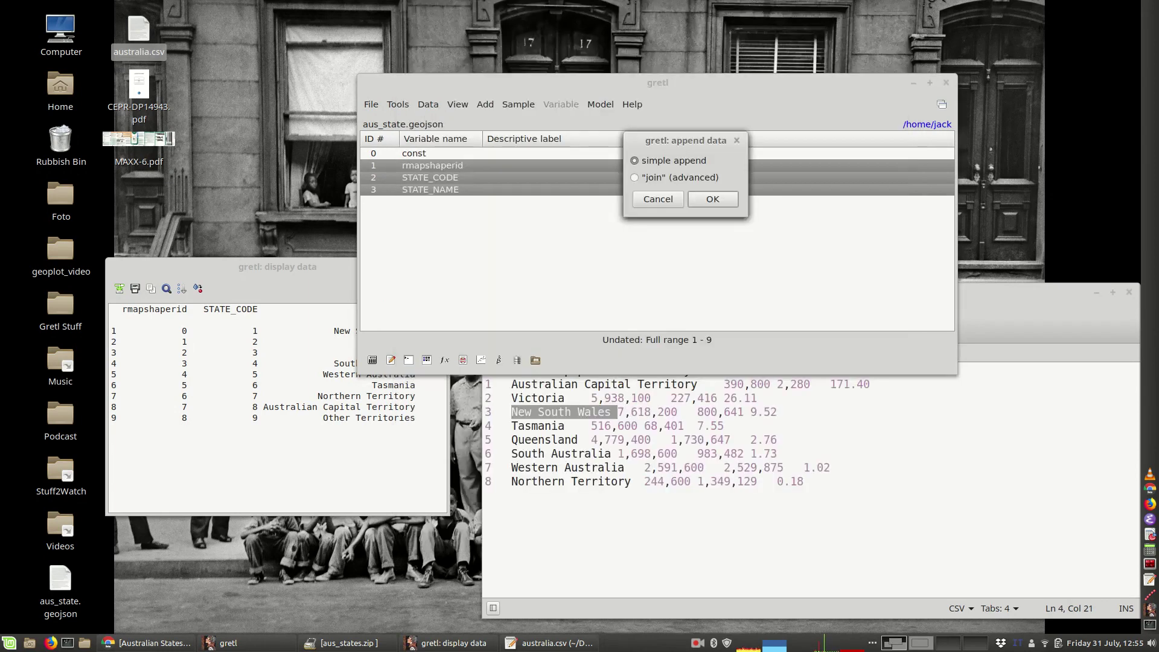
click(635, 177)
click(712, 200)
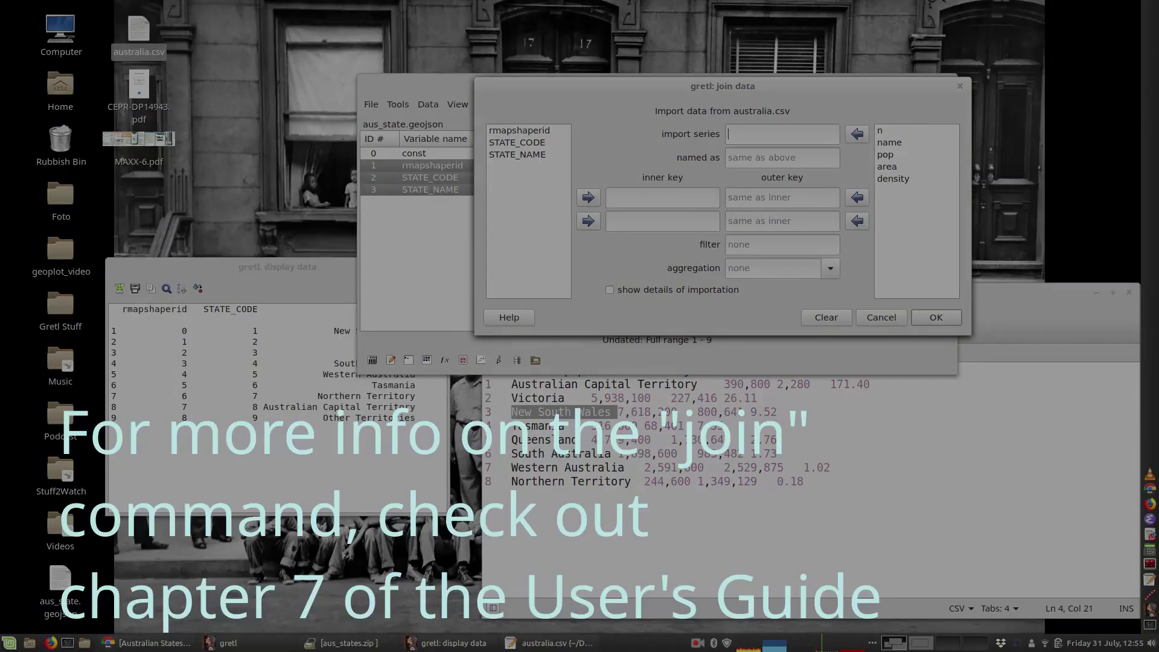
Match the two datasets by state name, with STATE_NAME as the inner key and name as the outer key.
drag(722, 85, 782, 351)
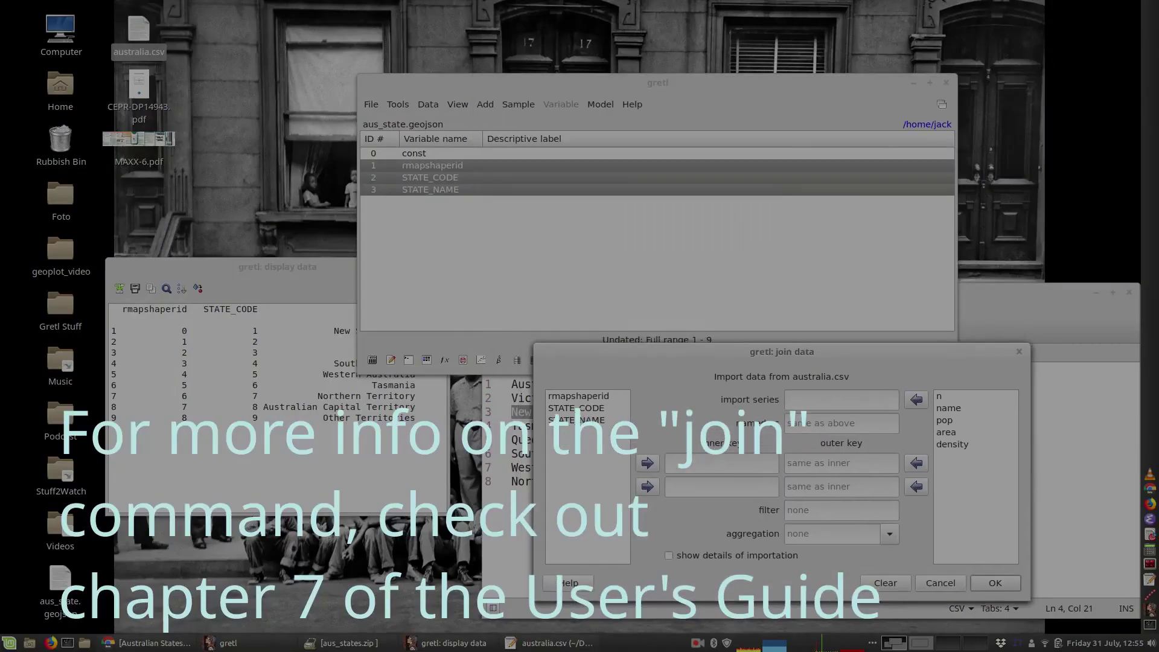
drag(658, 82, 549, 25)
click(942, 293)
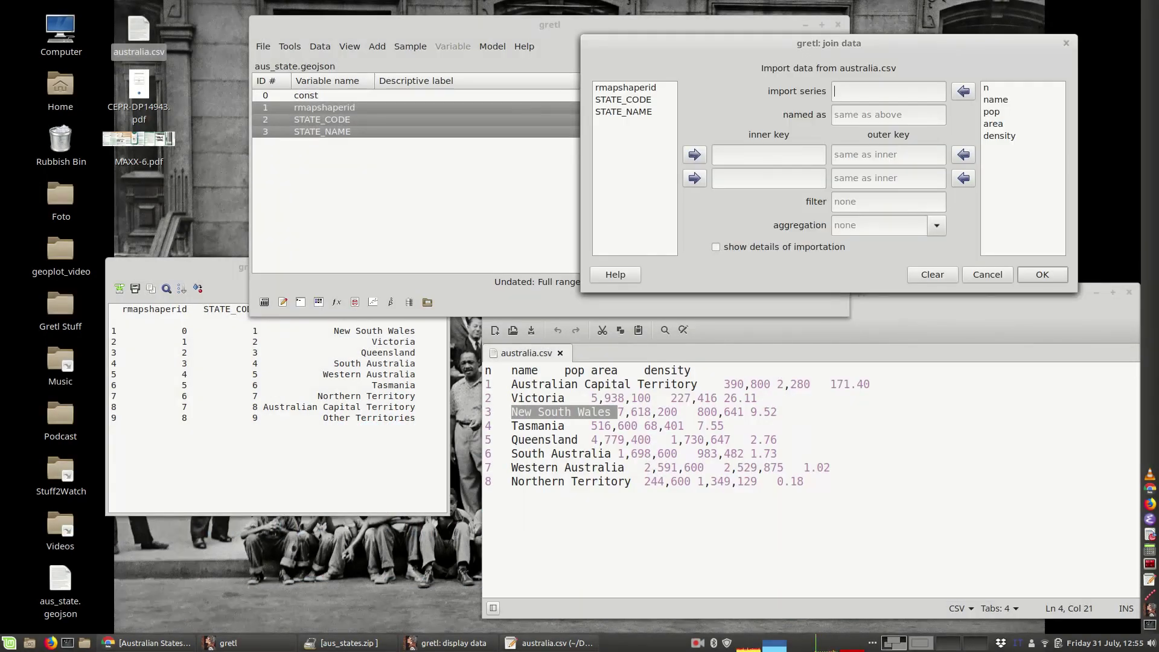
click(322, 131)
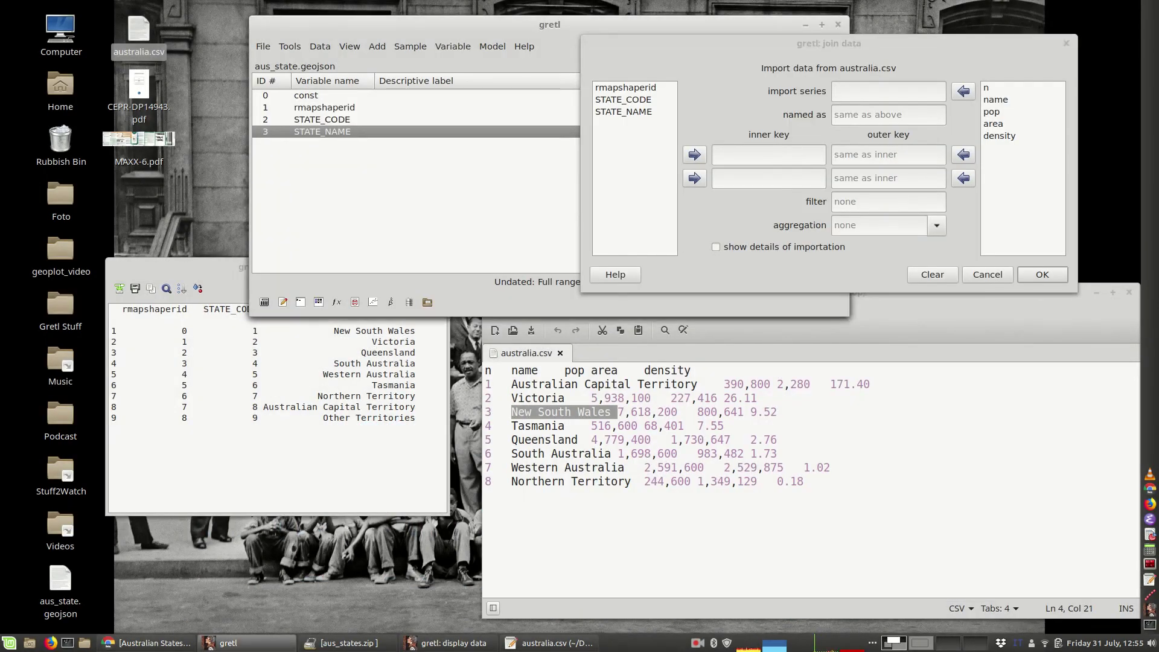
click(623, 112)
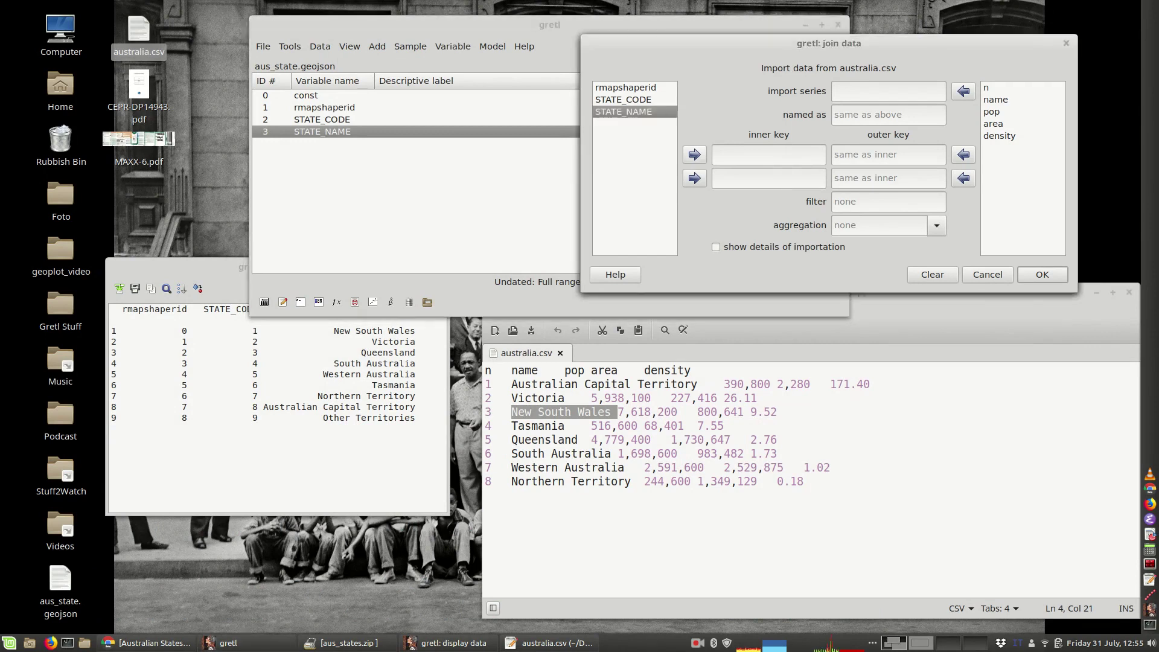
click(695, 155)
click(995, 100)
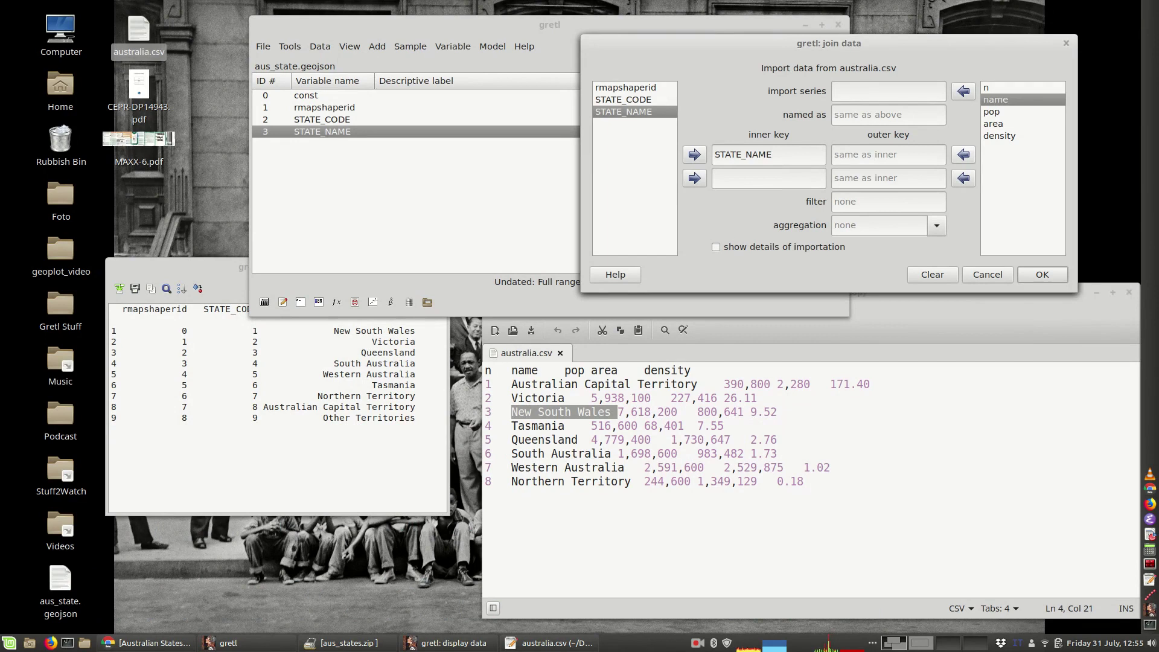
click(962, 155)
Choose density as the series to import and run the join.
click(881, 92)
click(1000, 135)
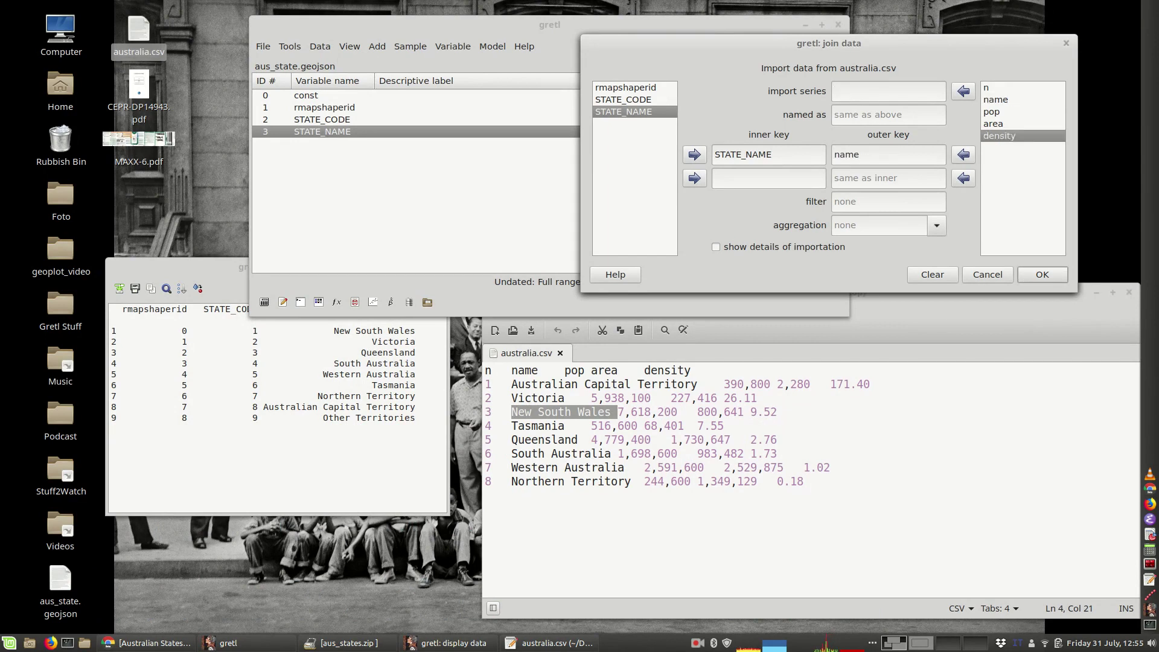
click(962, 91)
click(1043, 275)
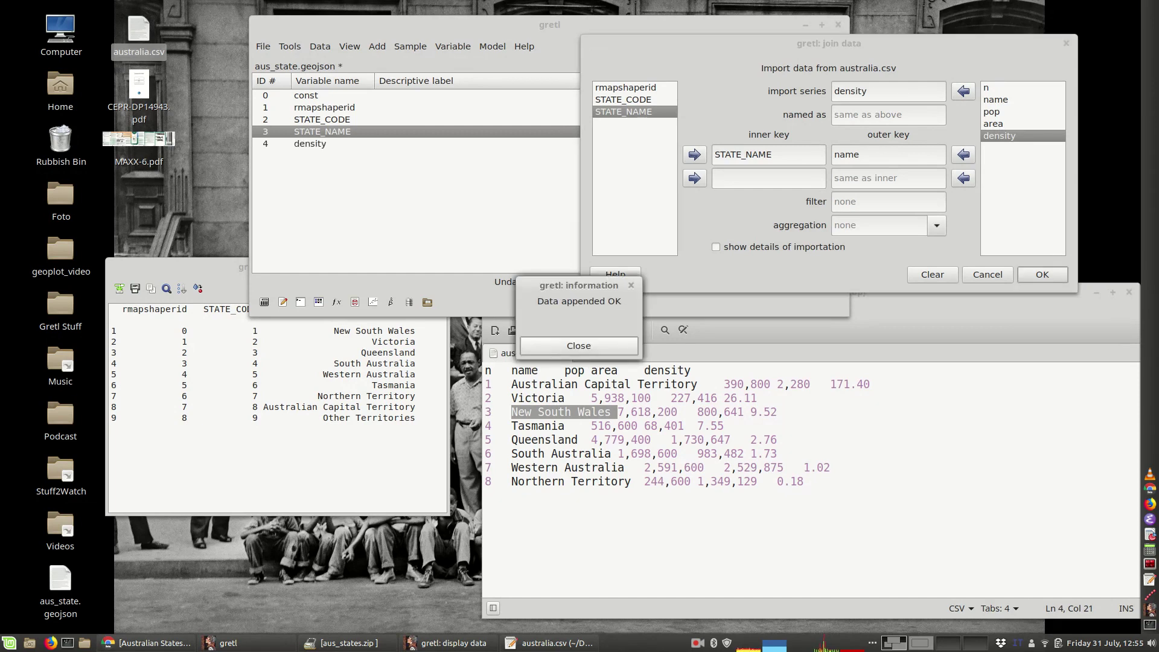
click(579, 346)
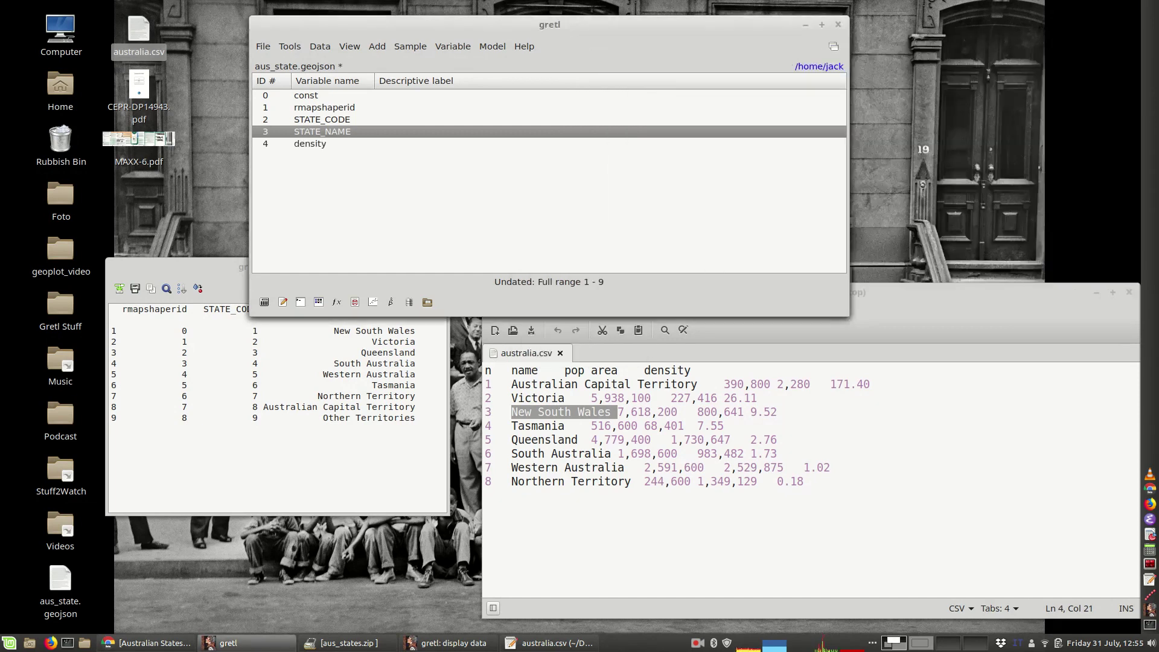
Close the text editor and old data listing, and check the values of all series from rmapshaperid through density.
key(ctrl+q)
key(alt+Tab)
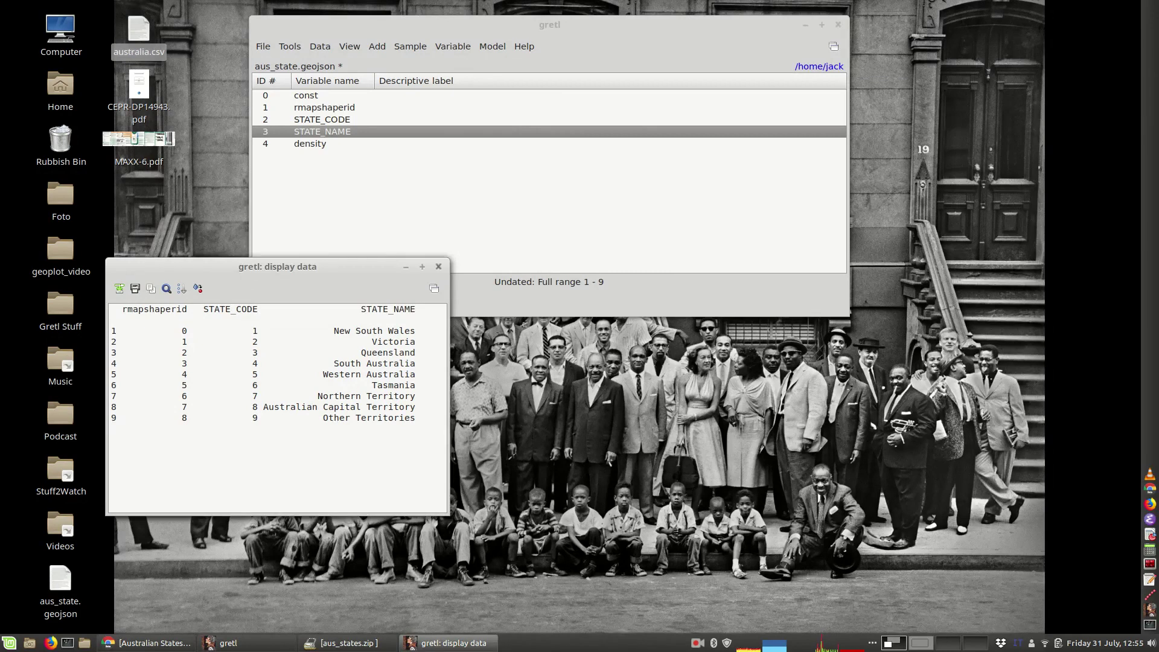
key(ctrl+w)
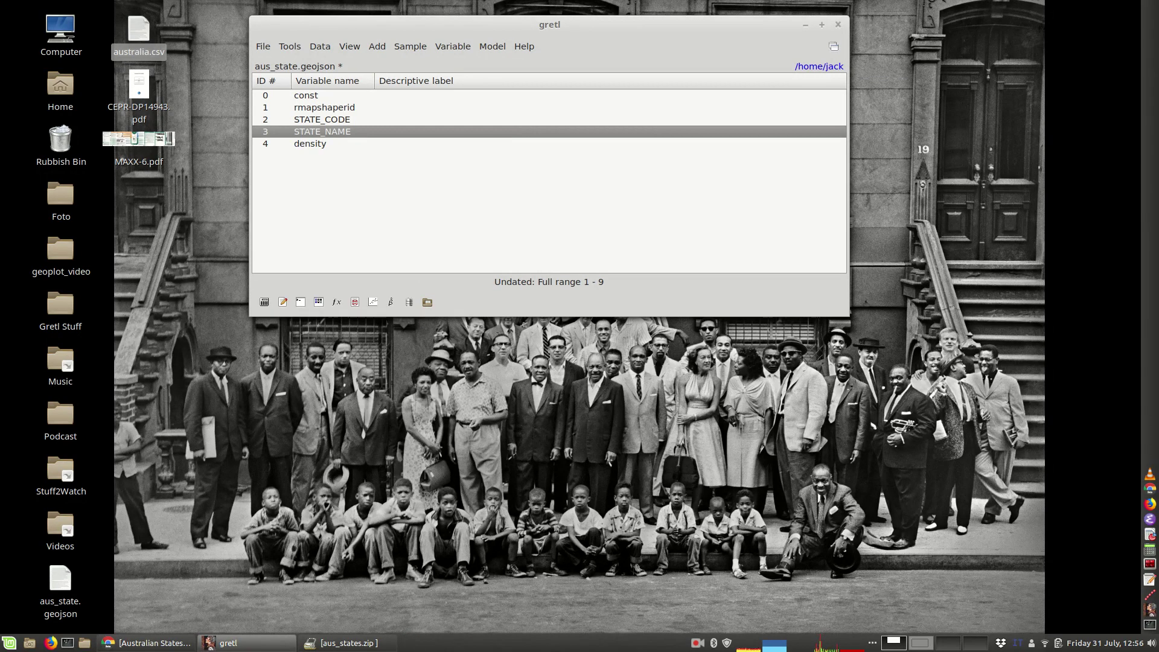
drag(323, 107, 323, 144)
key(Return)
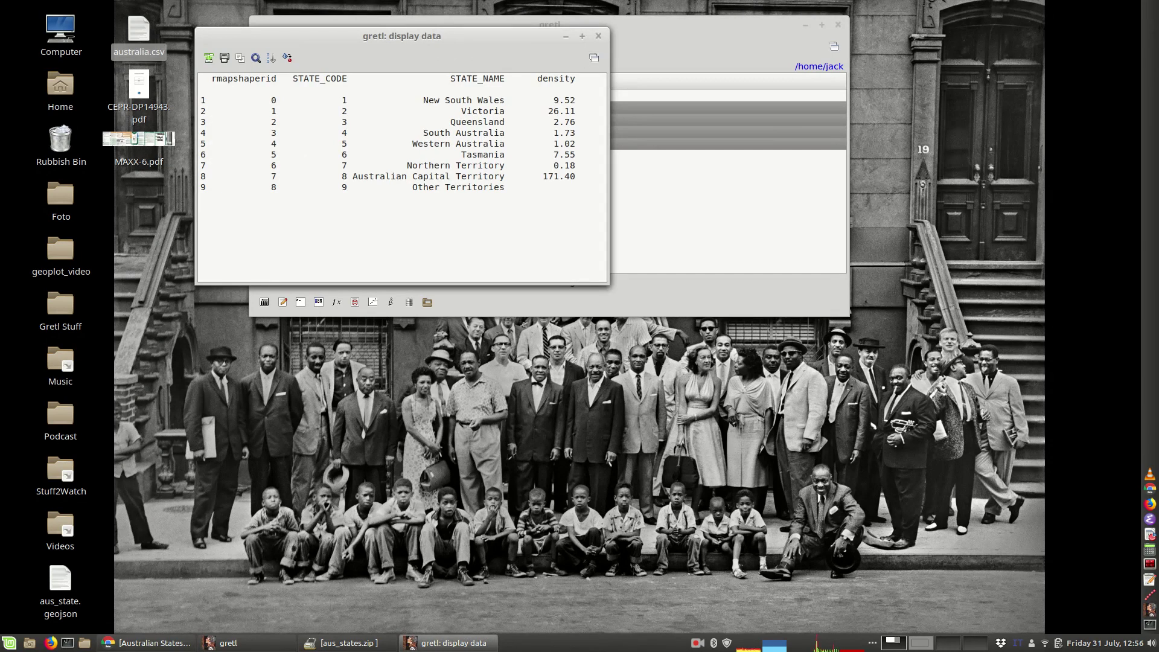
key(Escape)
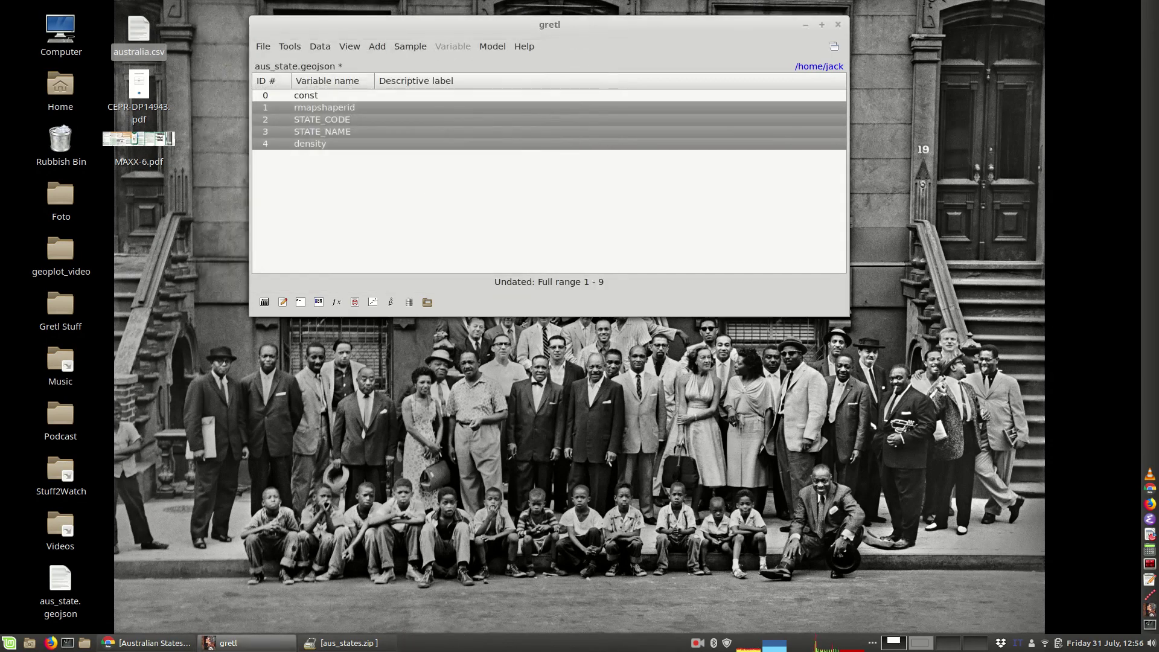
Display a map of the density series with the blues palette, log scale and a reduced height.
click(310, 143)
right_click(513, 144)
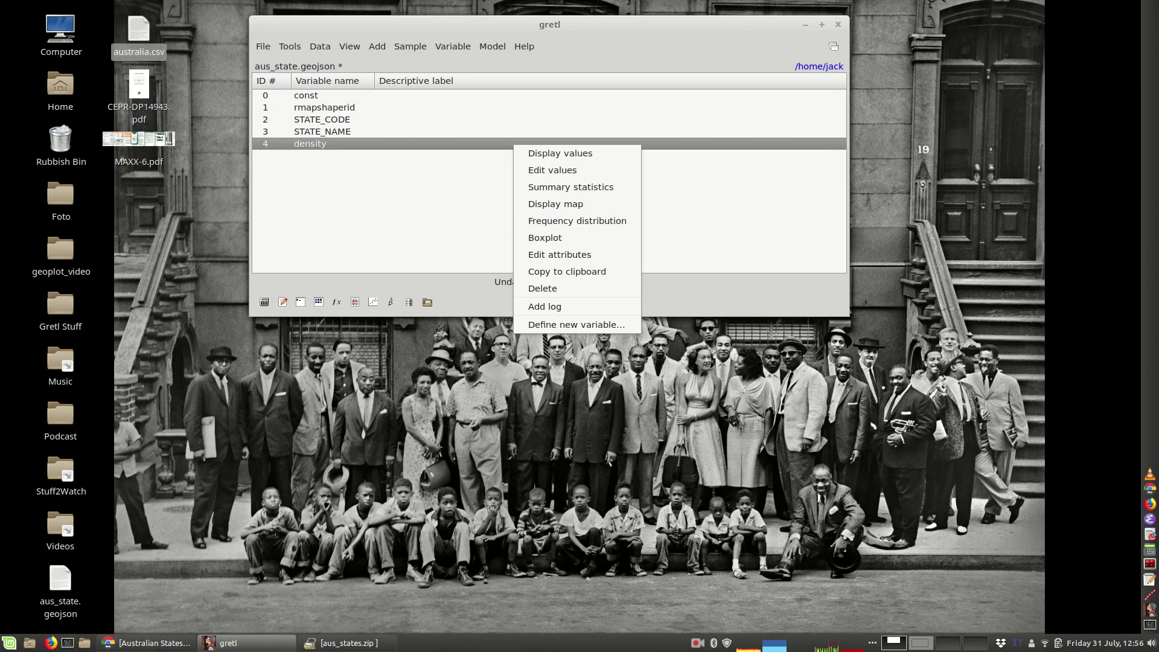
key(Escape)
right_click(402, 146)
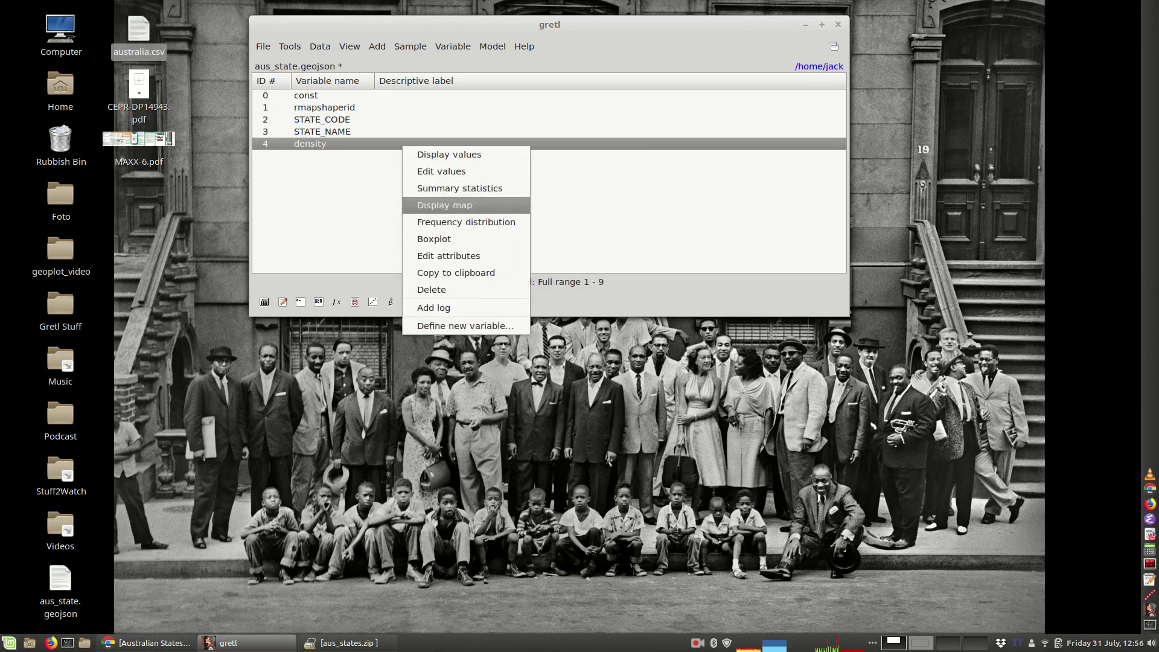
key(Return)
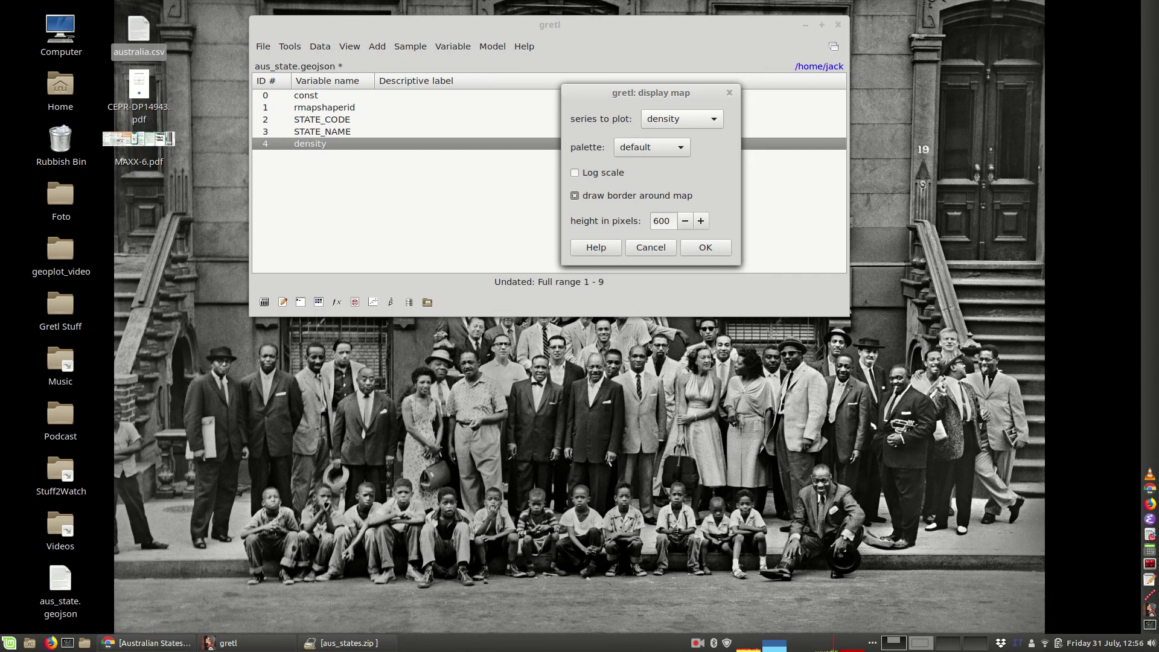
click(651, 147)
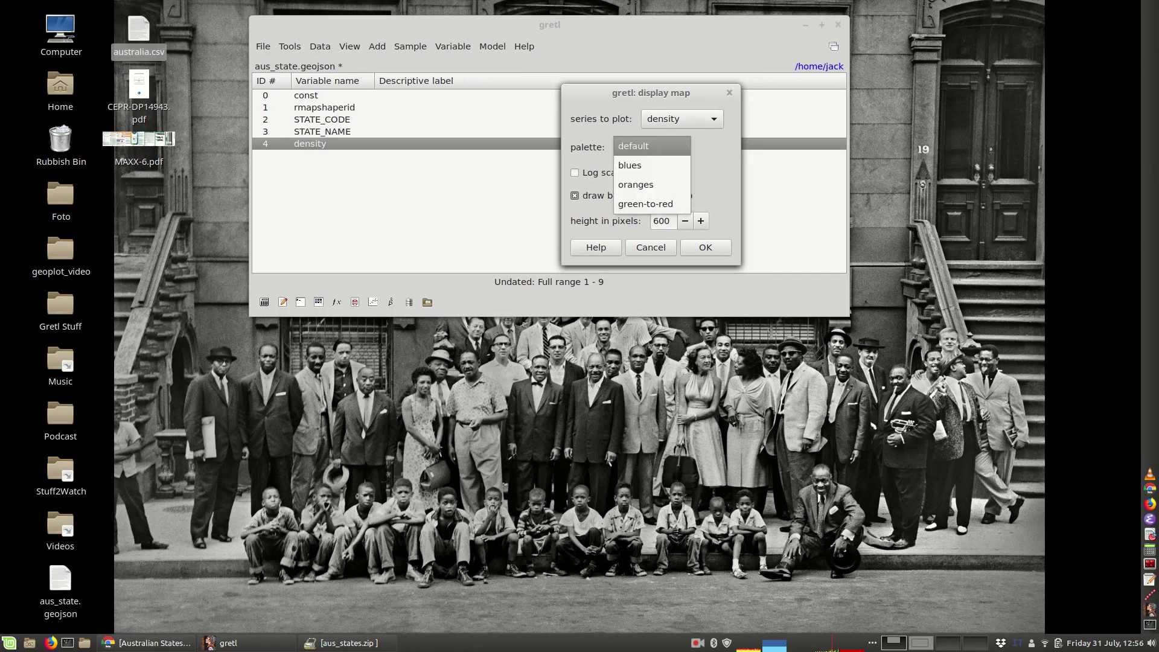
click(634, 163)
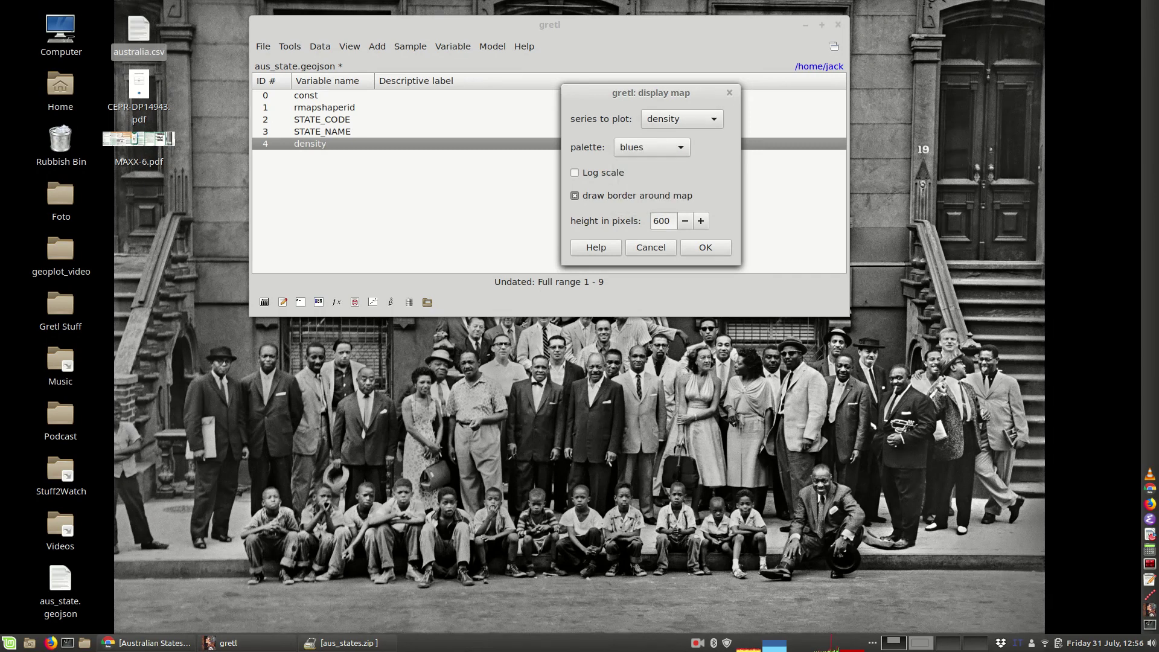
click(574, 172)
click(685, 220)
click(685, 221)
key(Return)
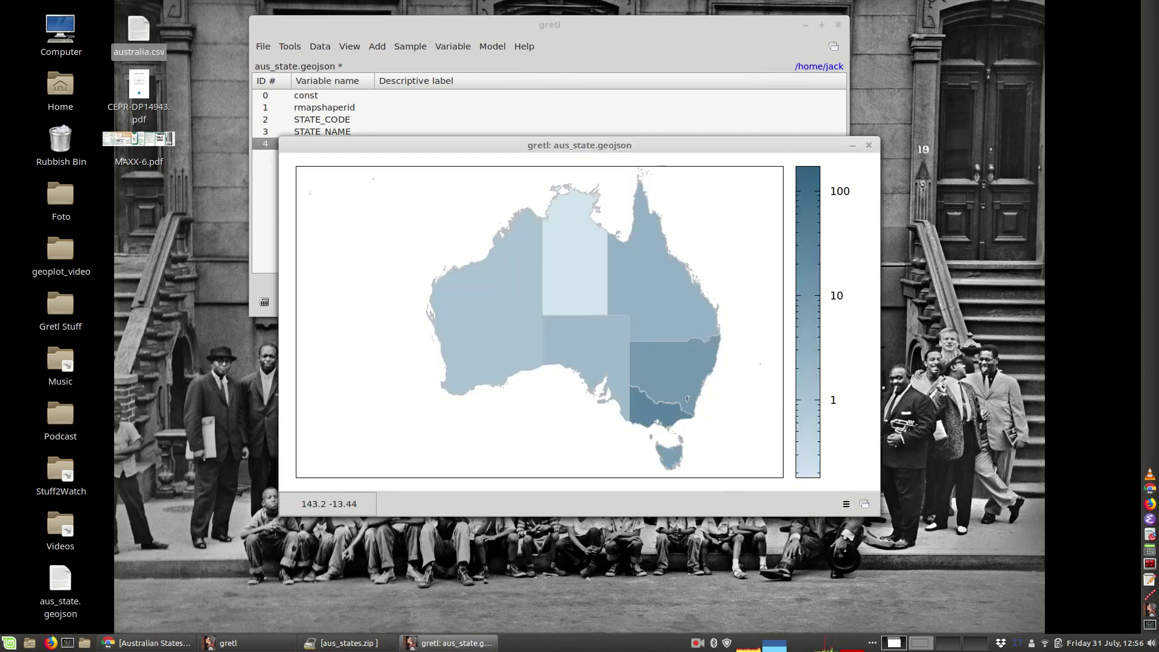
Review the save, export and copy options available for the density map and close the map window.
drag(625, 146, 583, 168)
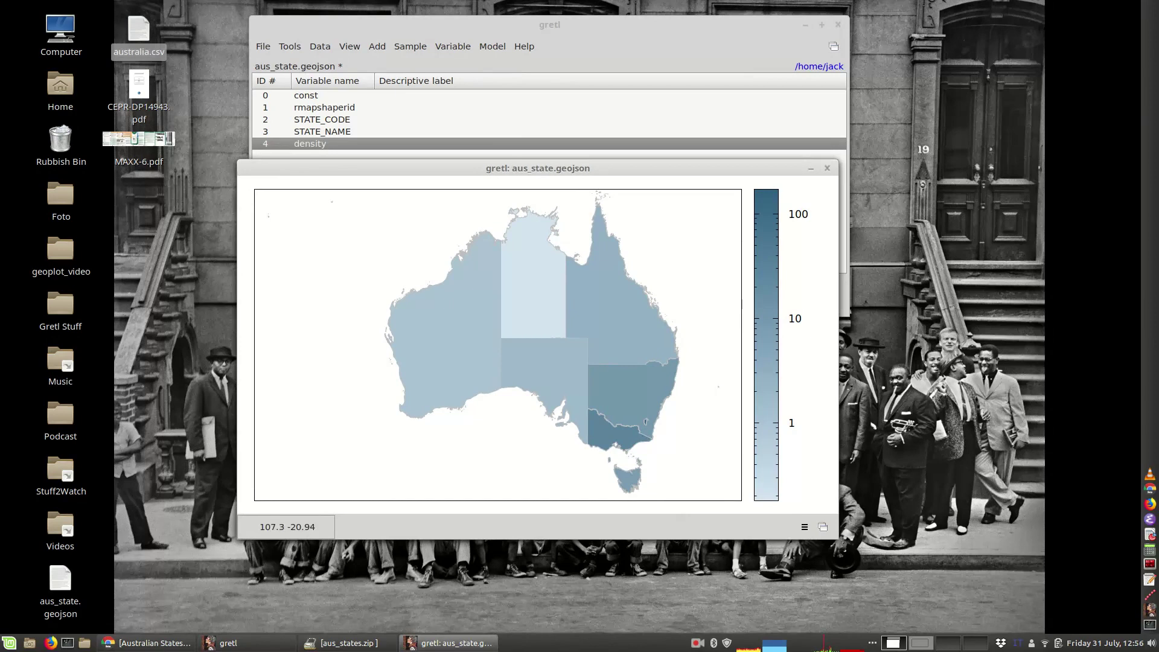
right_click(333, 262)
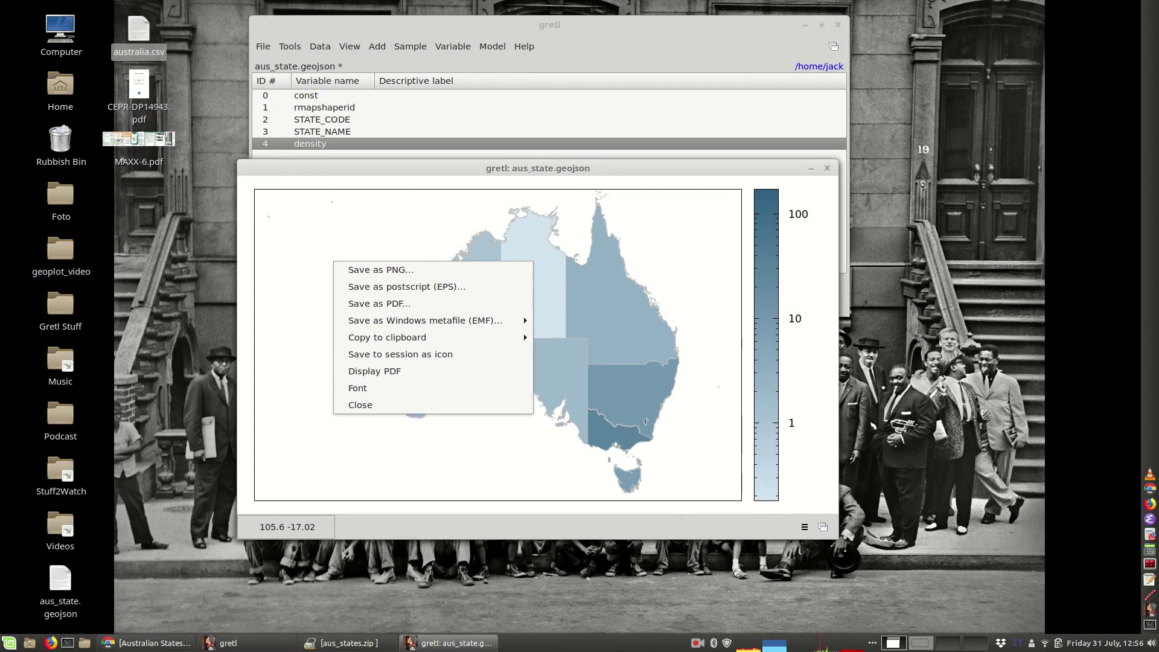
key(Escape)
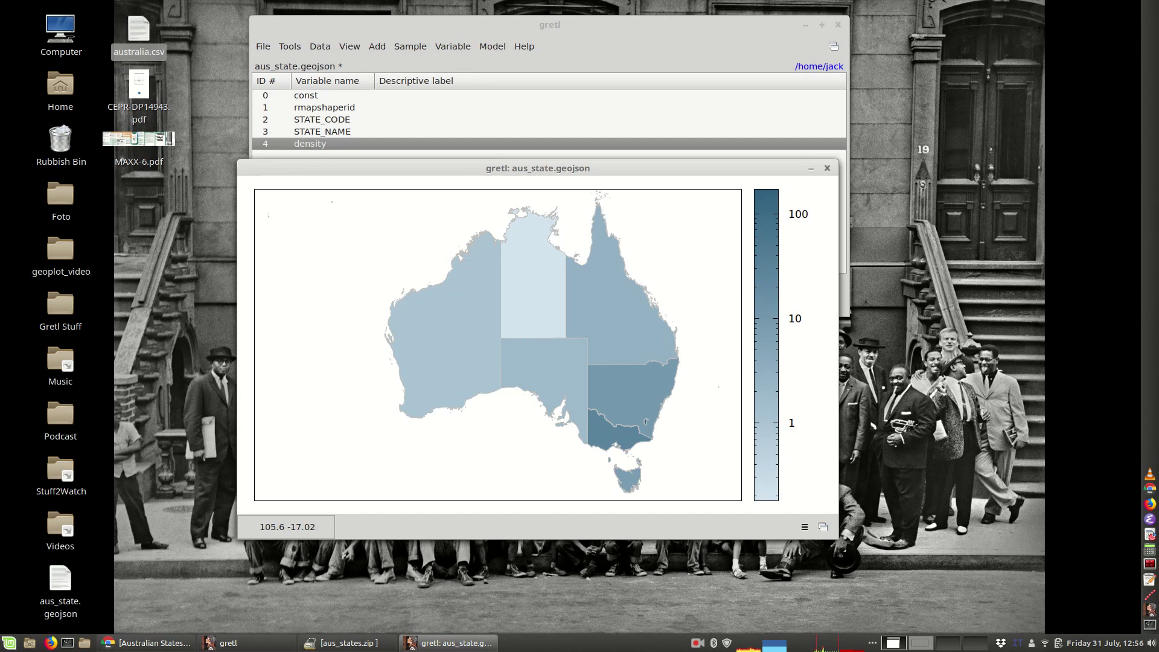
key(q)
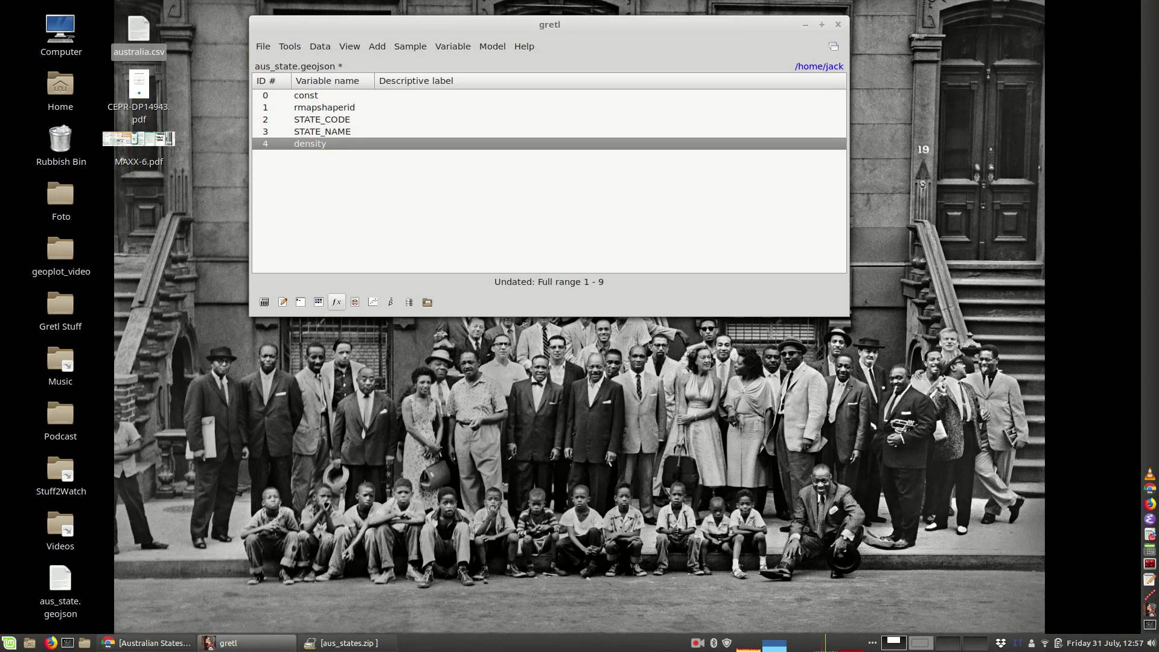
Open the PDF documentation of the geoplot function package from the list of installed packages.
click(336, 302)
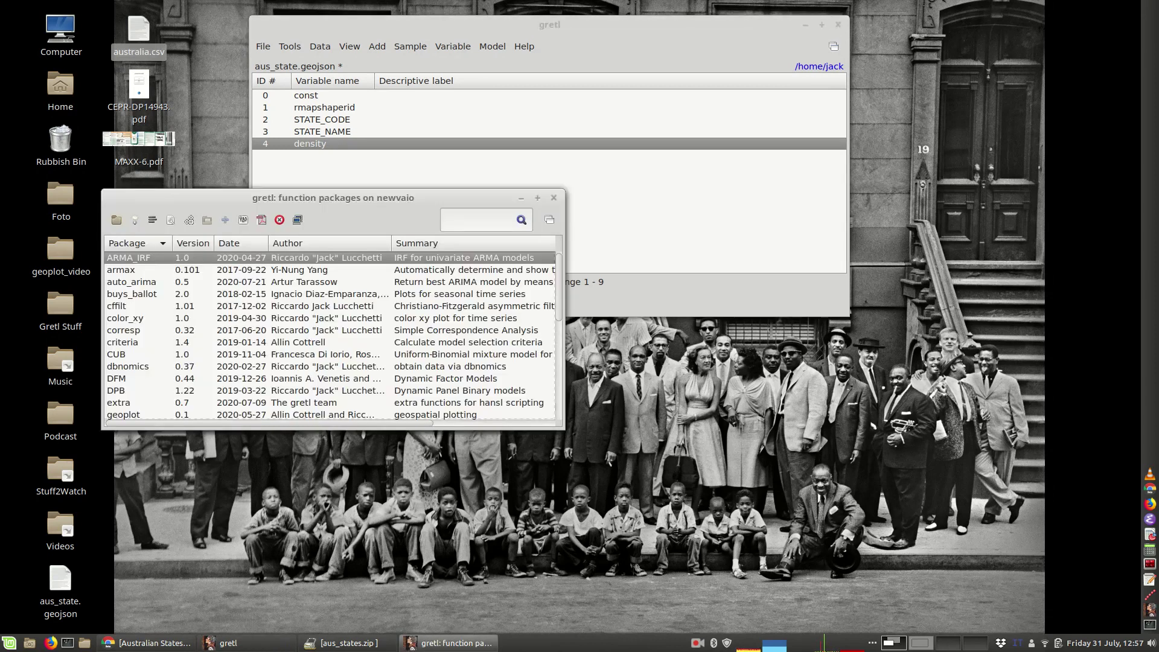
drag(333, 198, 379, 84)
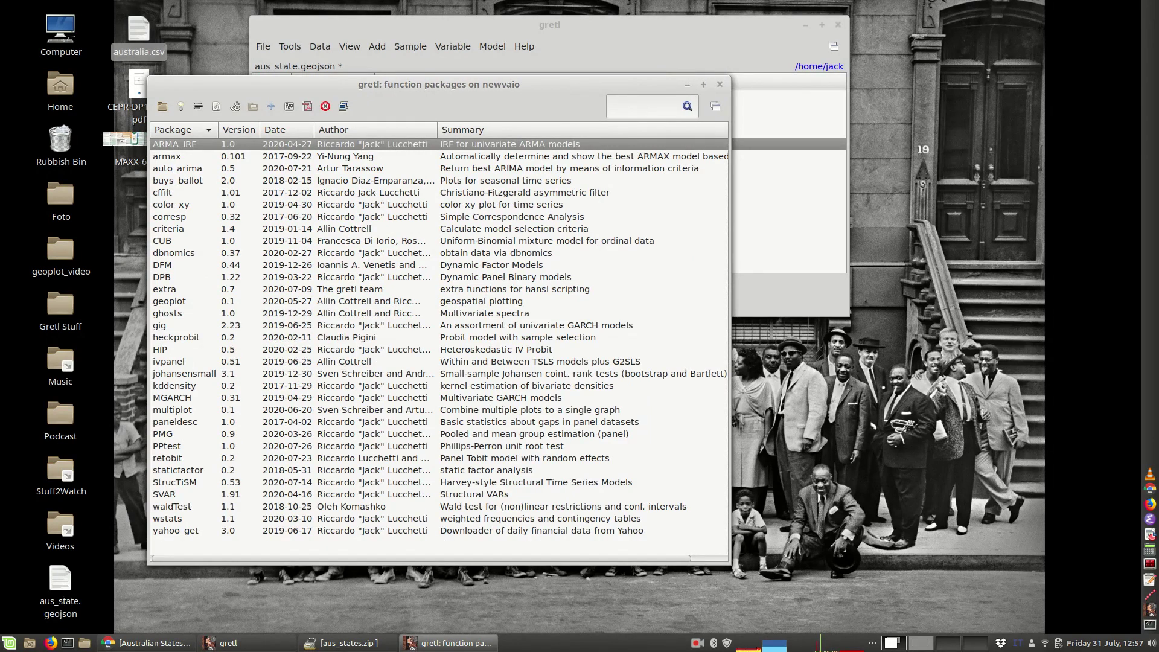
click(169, 302)
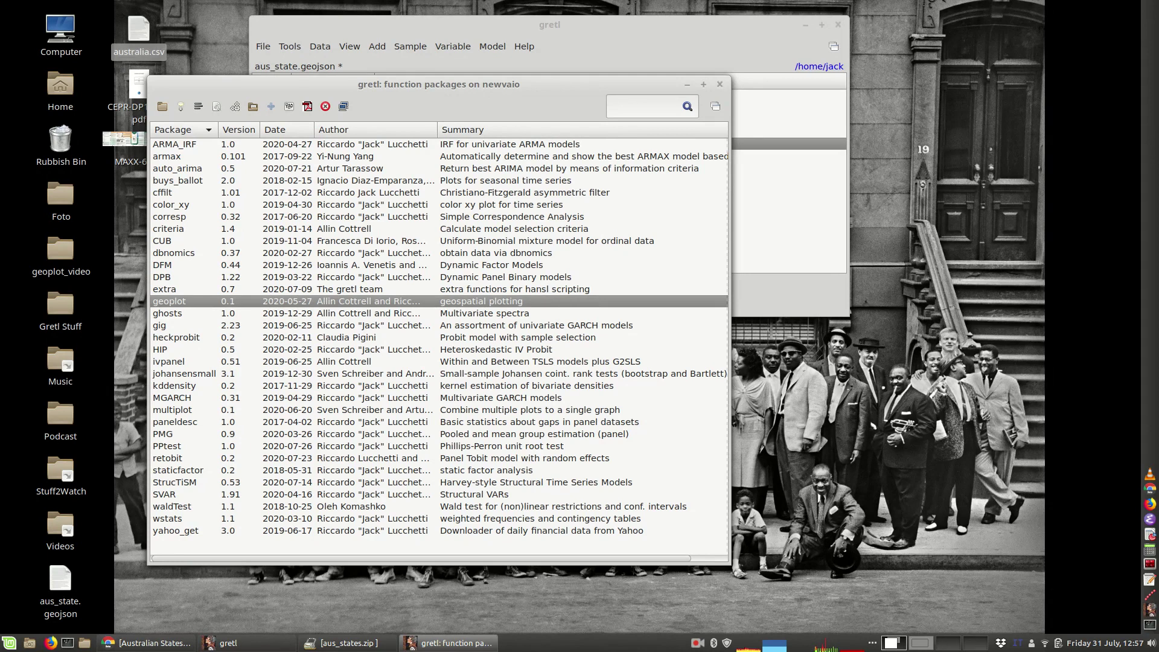
click(307, 106)
Read the geoplot guide from its beginning through the workflow section, and close the guide and the function package list.
scroll(608, 349, up, 3)
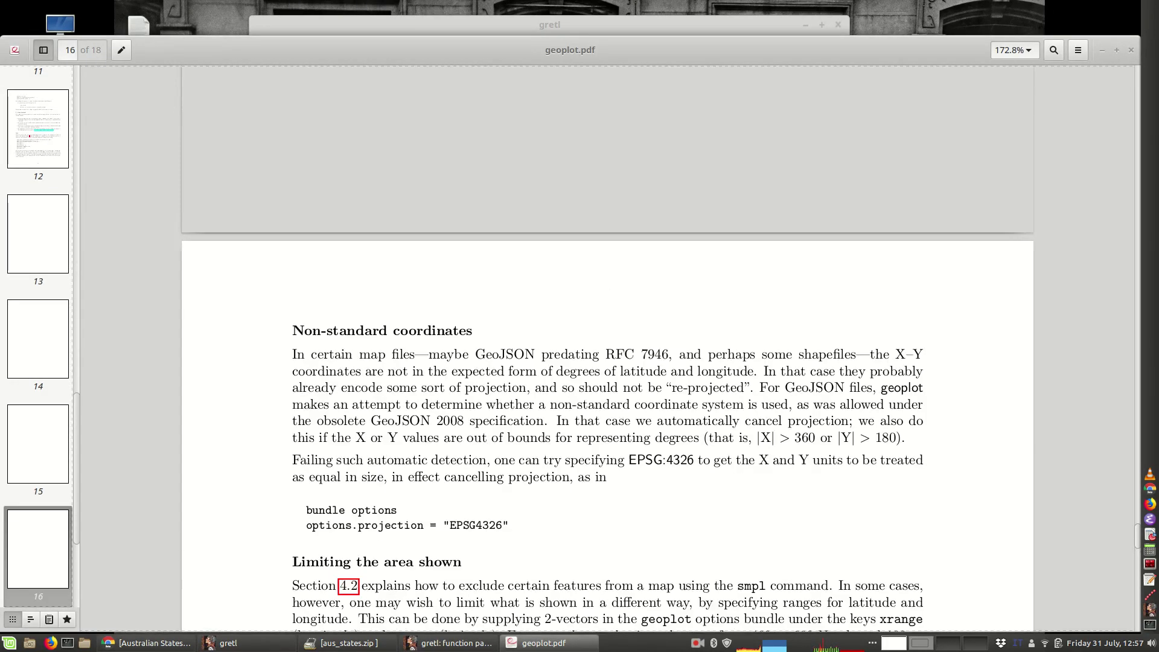
key(ctrl+Home)
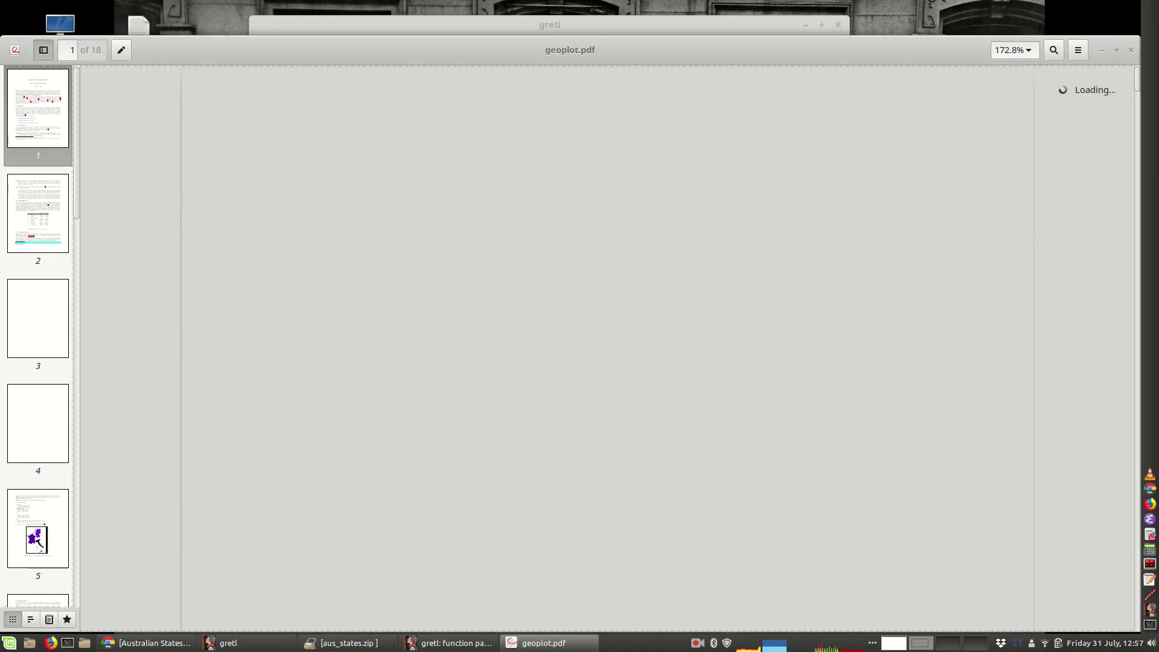
scroll(607, 348, down, 15)
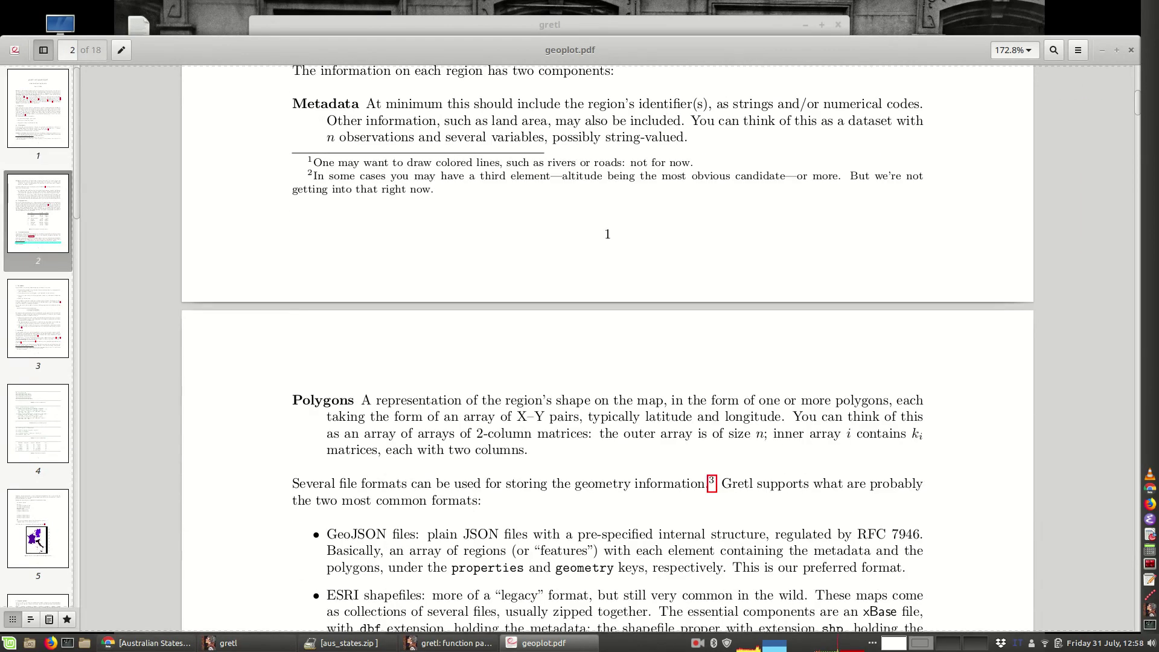
scroll(607, 348, down, 10)
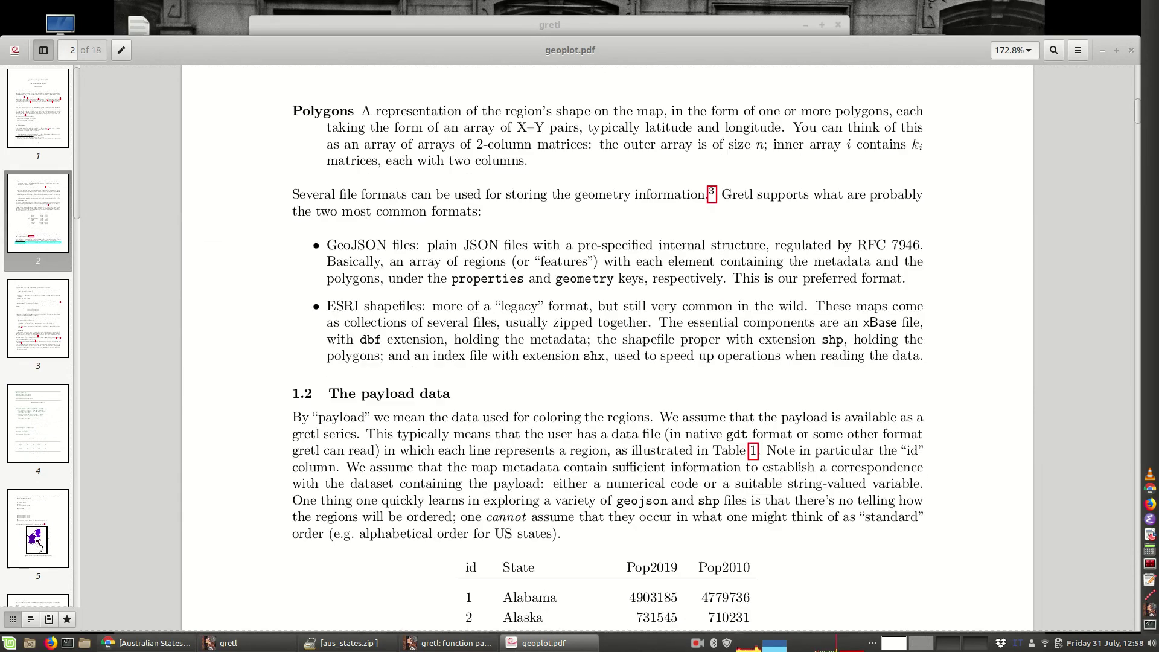
scroll(607, 348, down, 4)
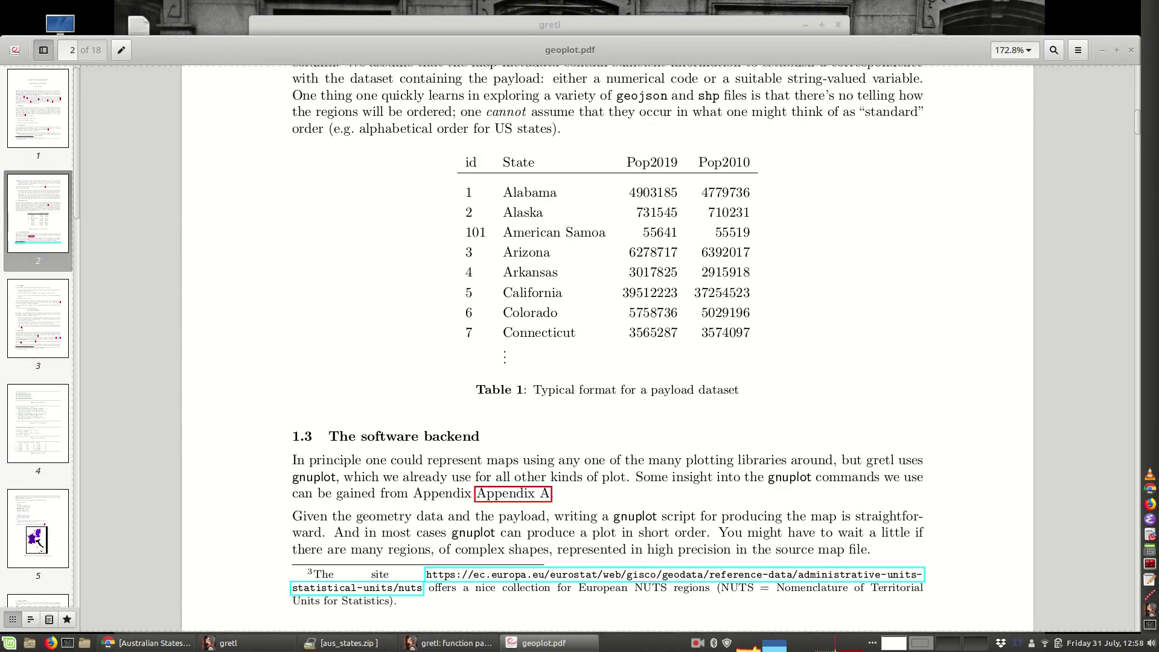
scroll(607, 349, down, 20)
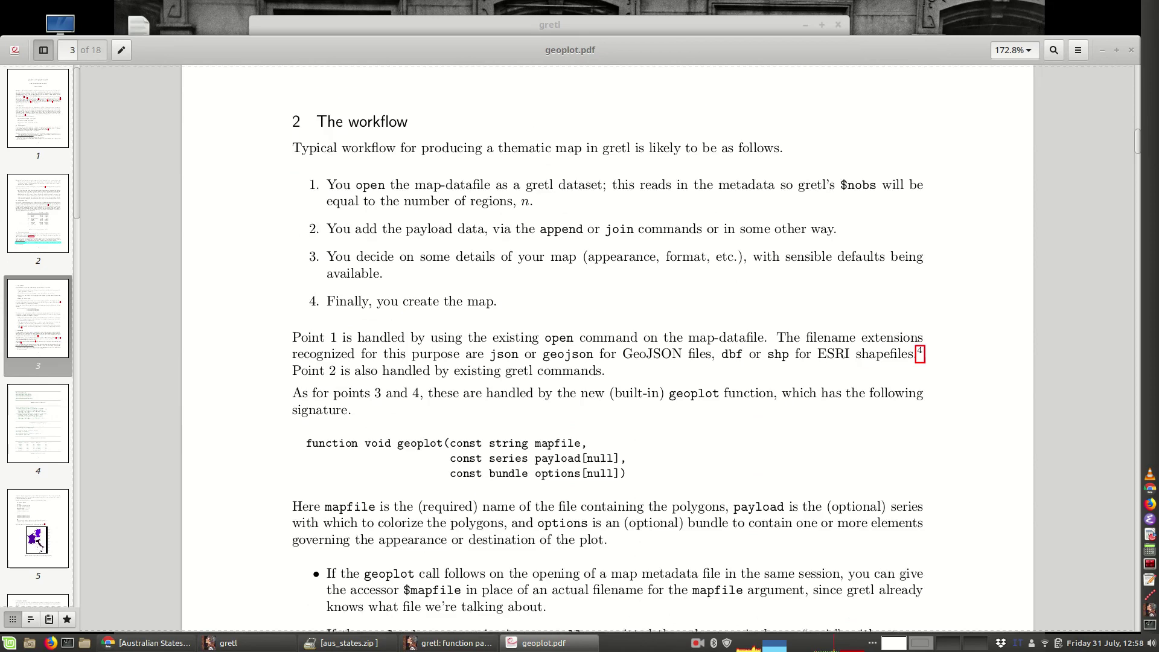
scroll(607, 348, down, 4)
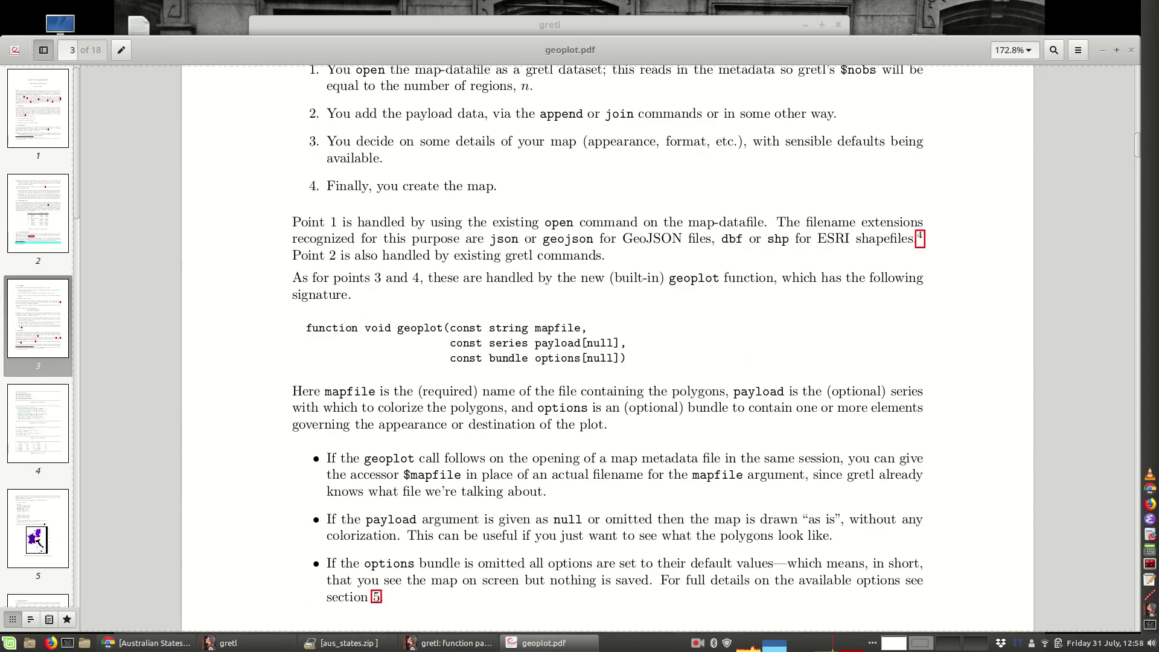
key(ctrl+w)
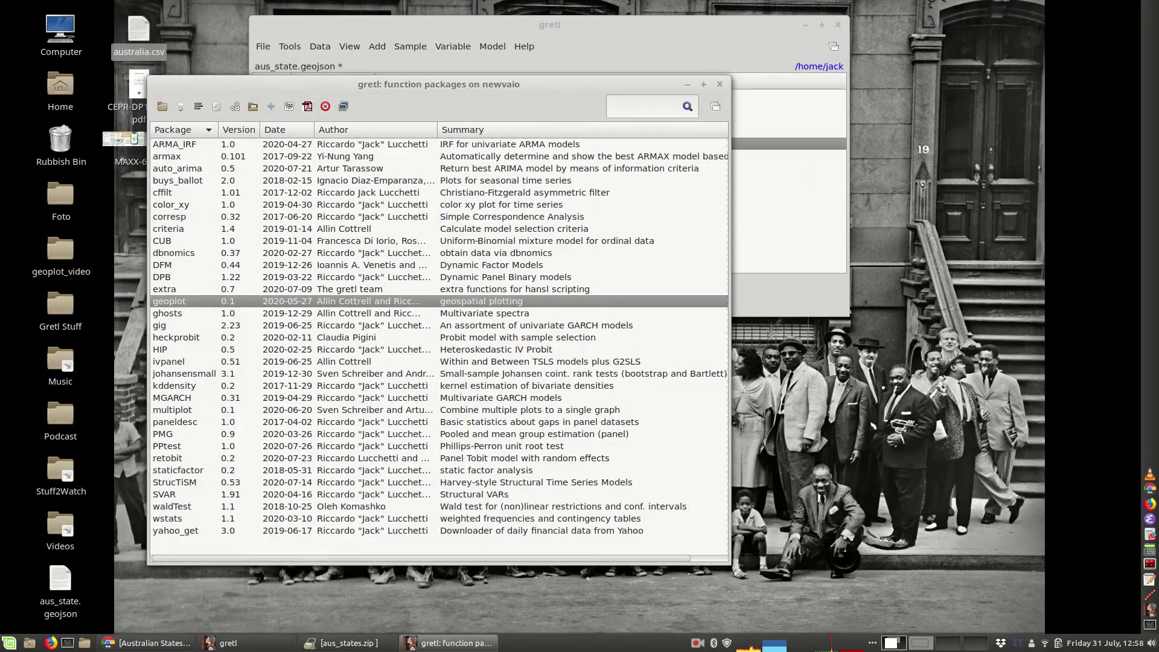
key(ctrl+w)
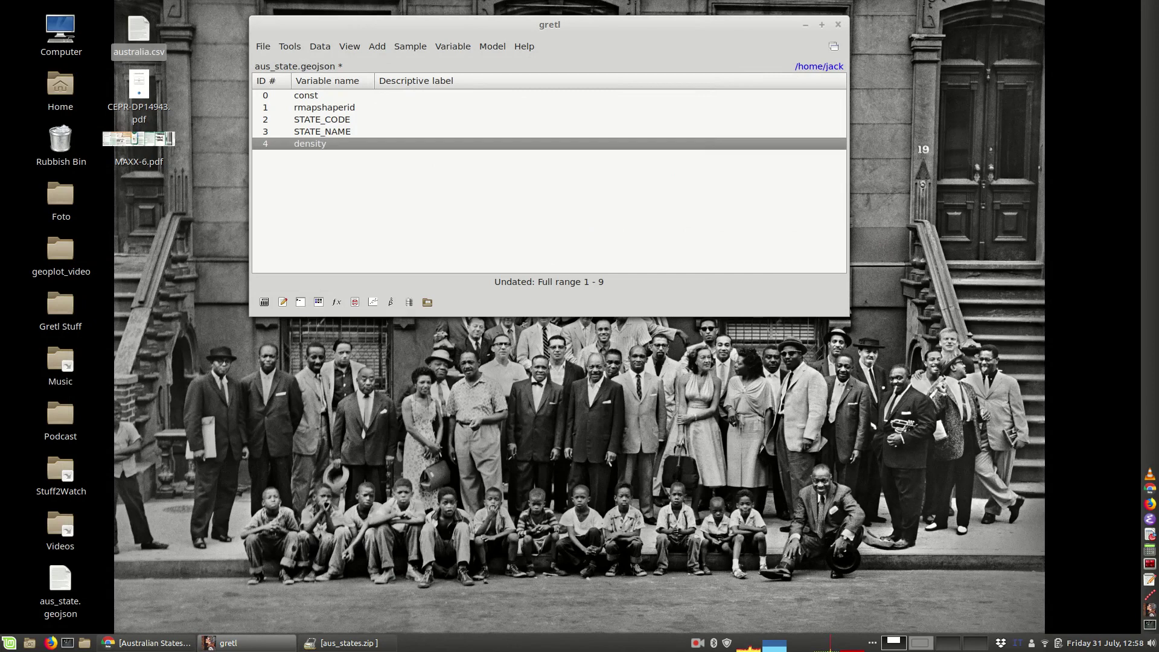